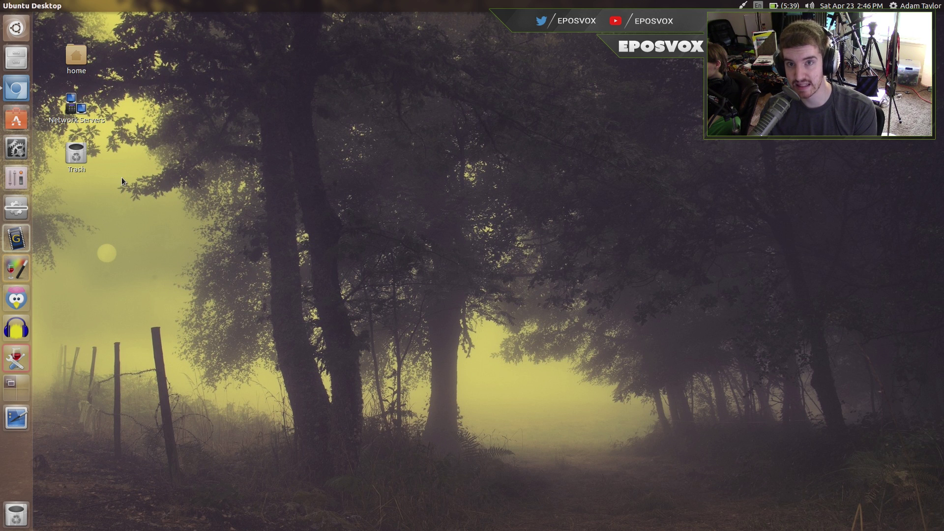
Bring Chromium forward and run a Google search for 'linux mint' from the address bar.
left_click(22, 92)
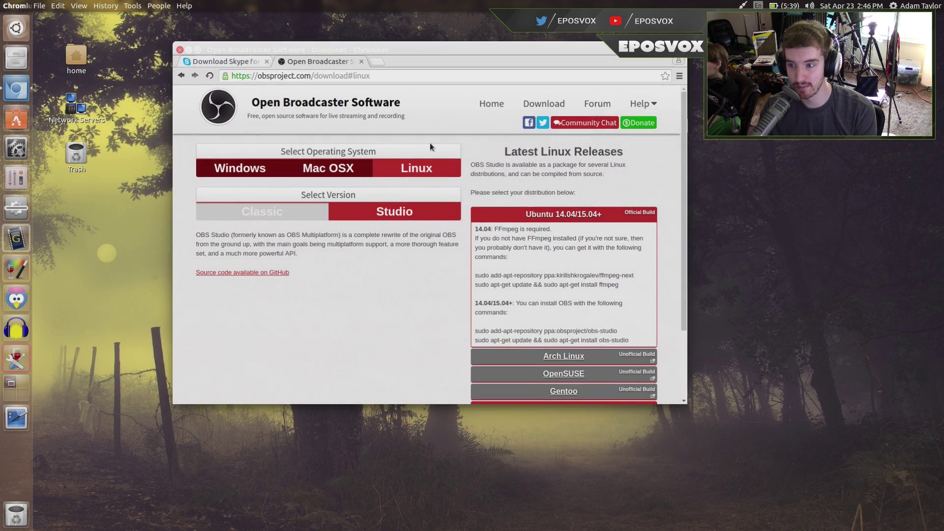
left_click(329, 76)
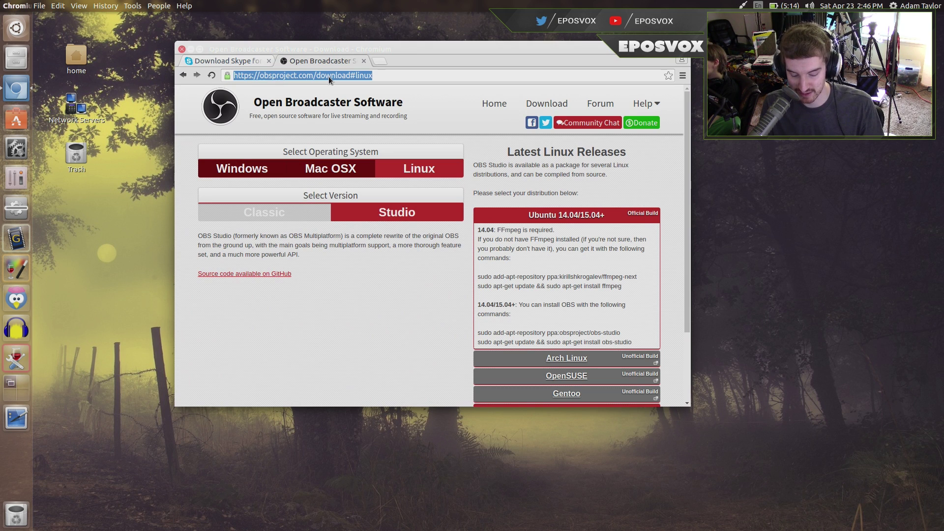
type("linux n")
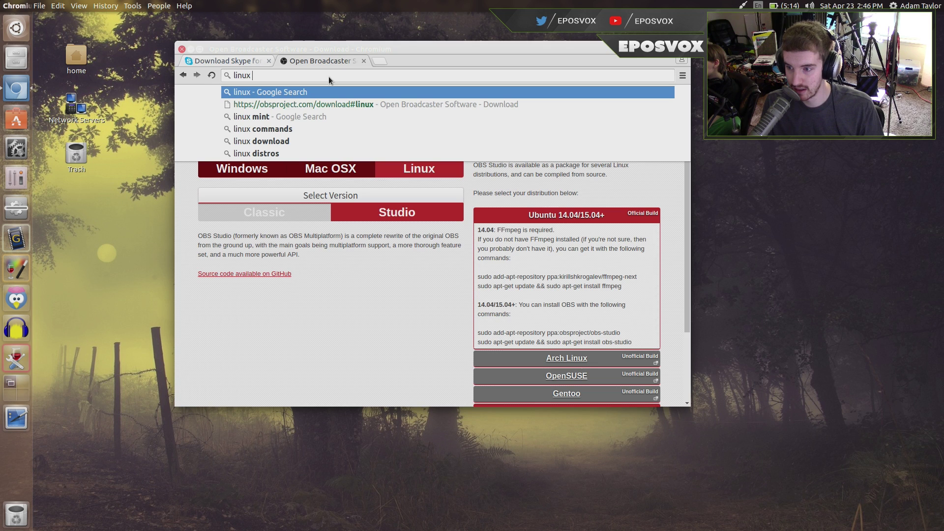
type("int")
key("Return")
Open the Linux Mint download page and choose the Cinnamon 64-bit edition.
left_click(275, 240)
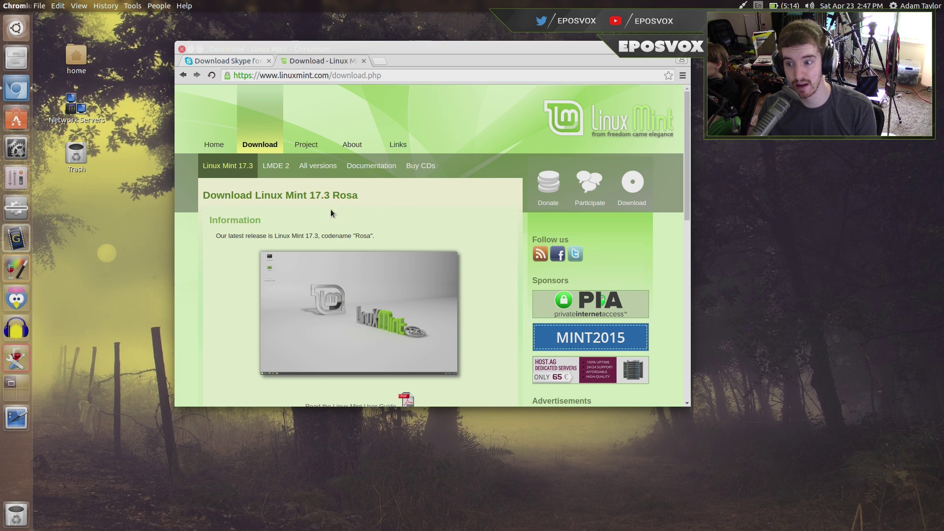
scroll(380, 204, "down", 4)
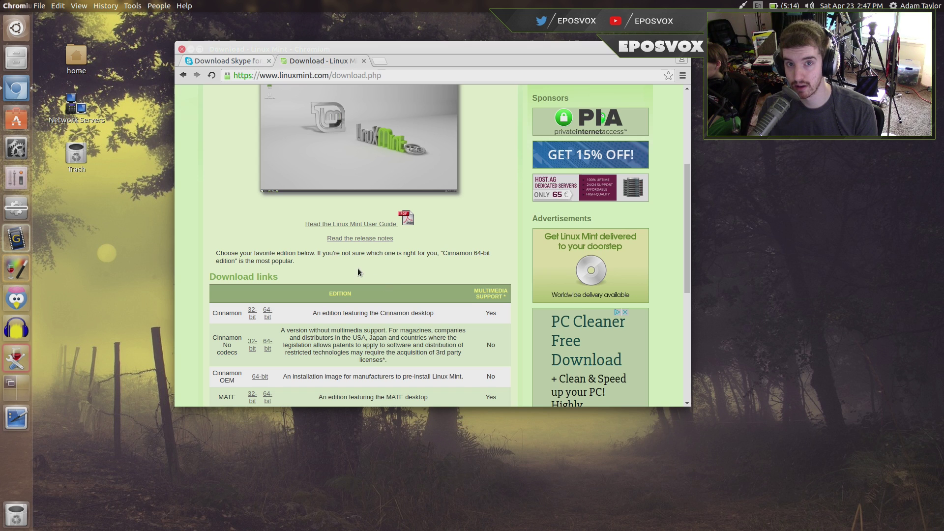
scroll(358, 270, "down", 3)
scroll(358, 271, "down", 2)
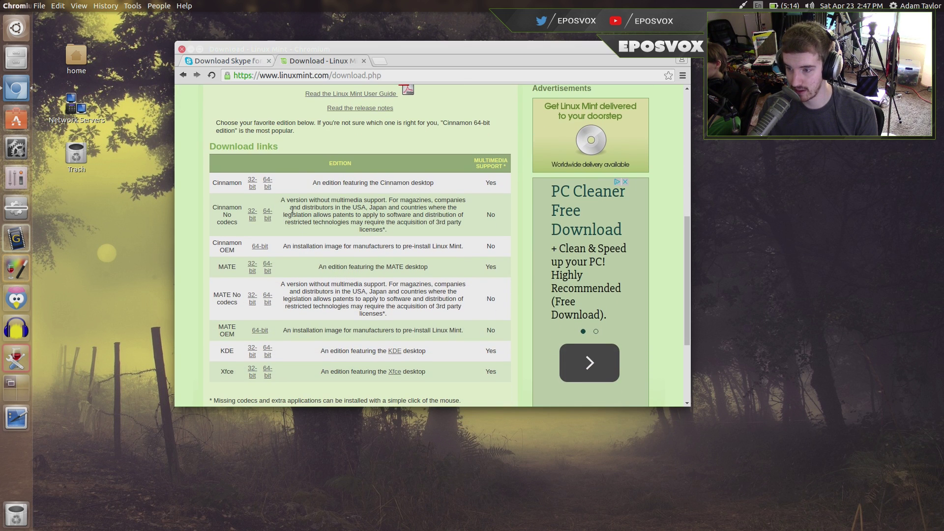
scroll(272, 222, "down", 4)
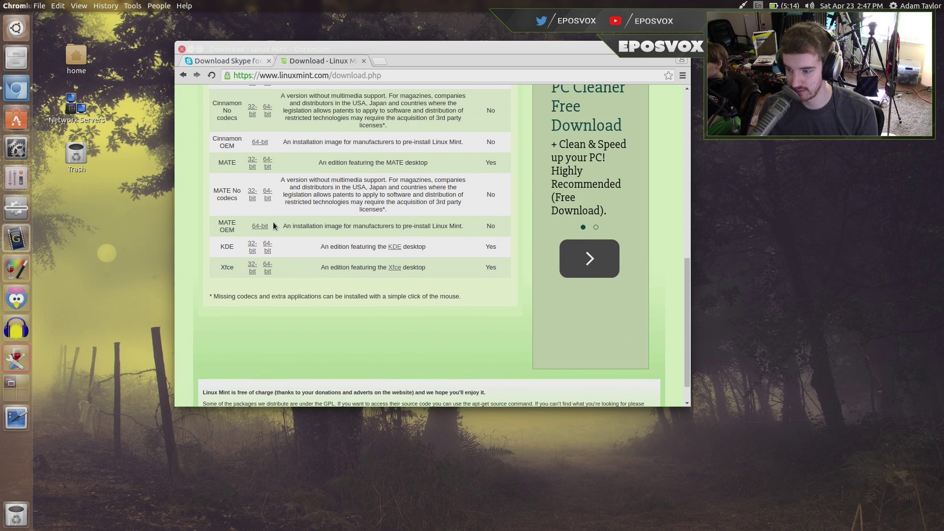
scroll(273, 223, "up", 7)
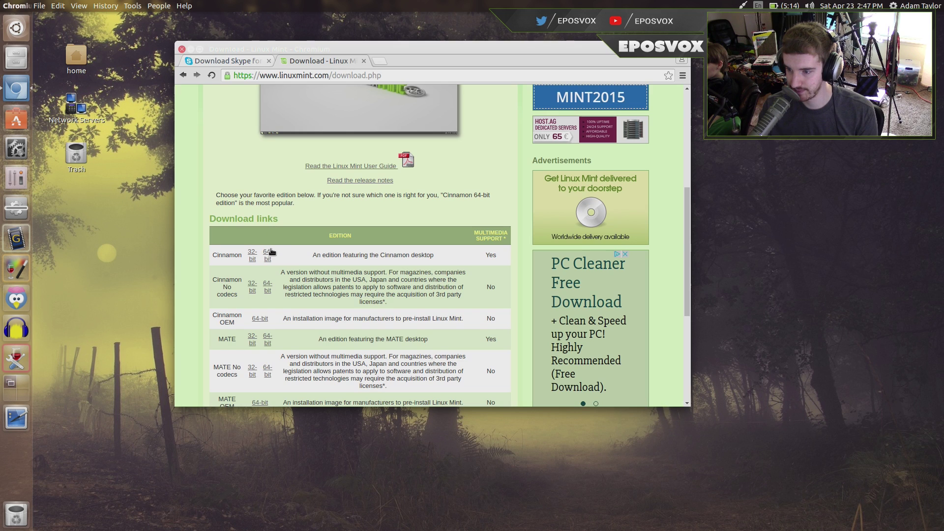
left_click(268, 255)
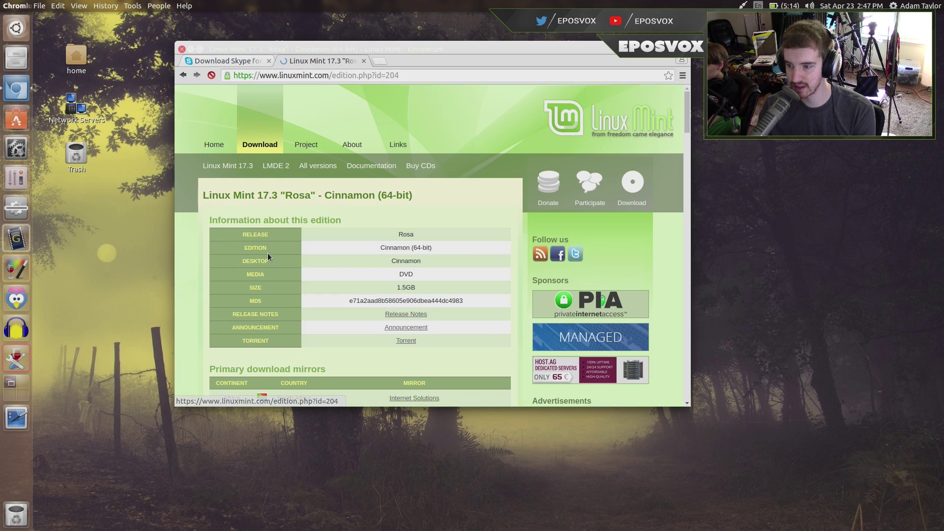
Move the Chromium window down and left, then bring up the Dash search.
scroll(308, 249, "down", 2)
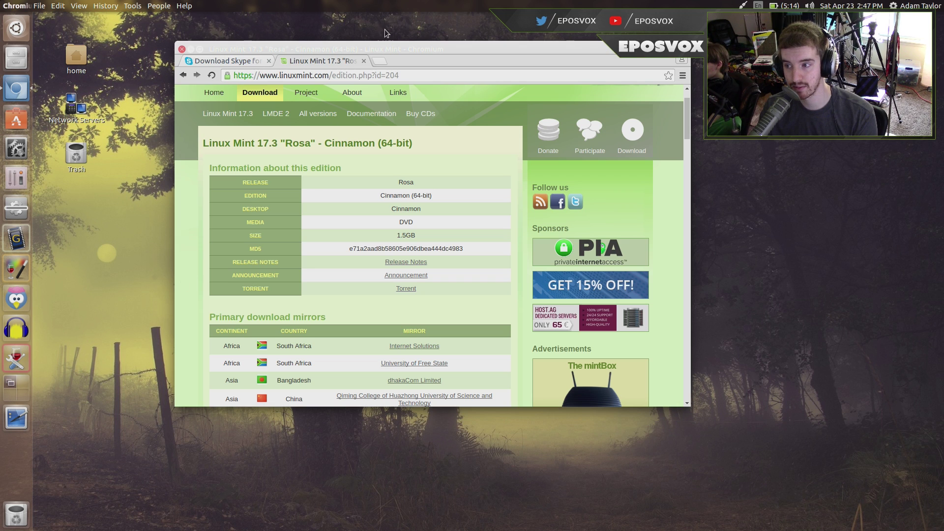
left_click_drag(380, 47, 315, 72)
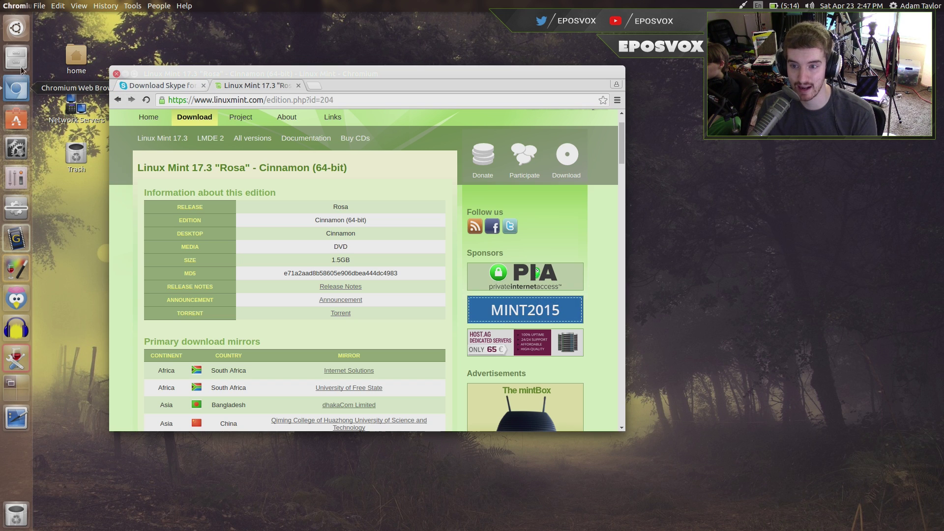
left_click(17, 36)
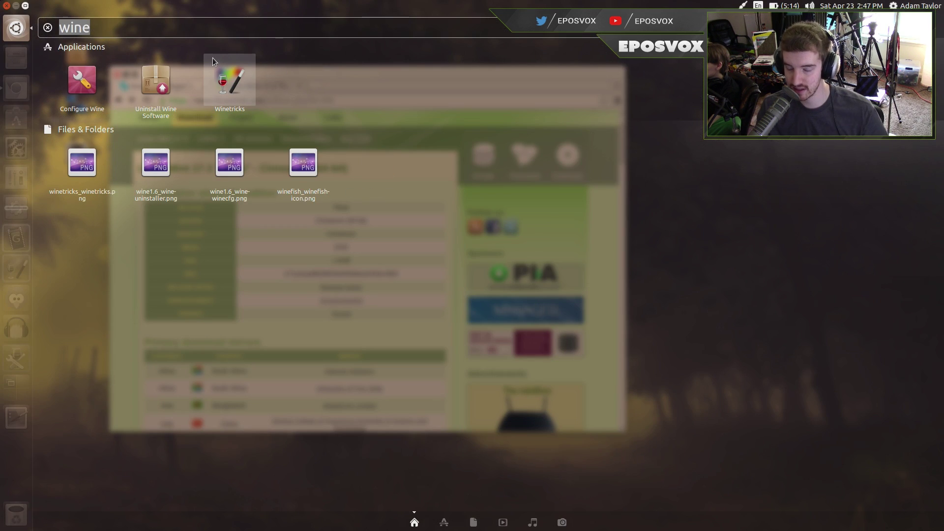
Launch Transmission from the Dash via 'tran', accept its disclaimer, and lower its window.
type("tran")
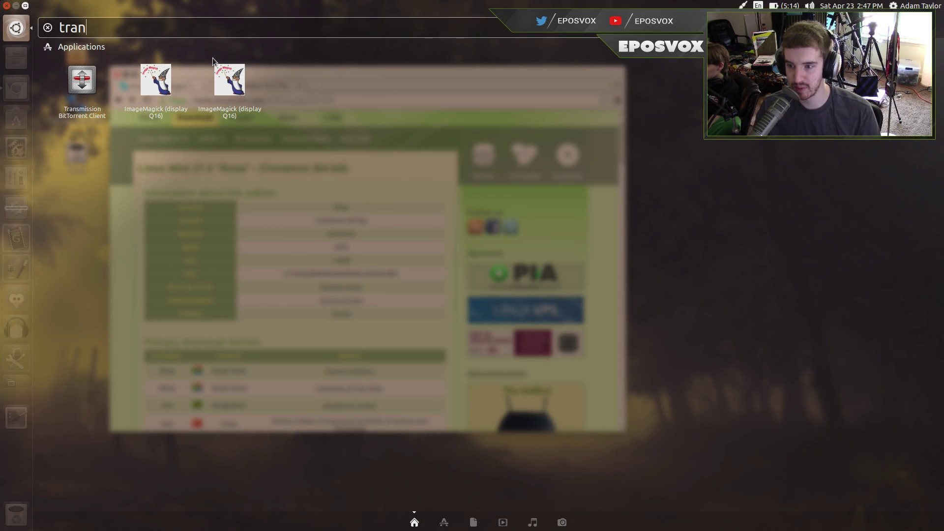
left_click(96, 75)
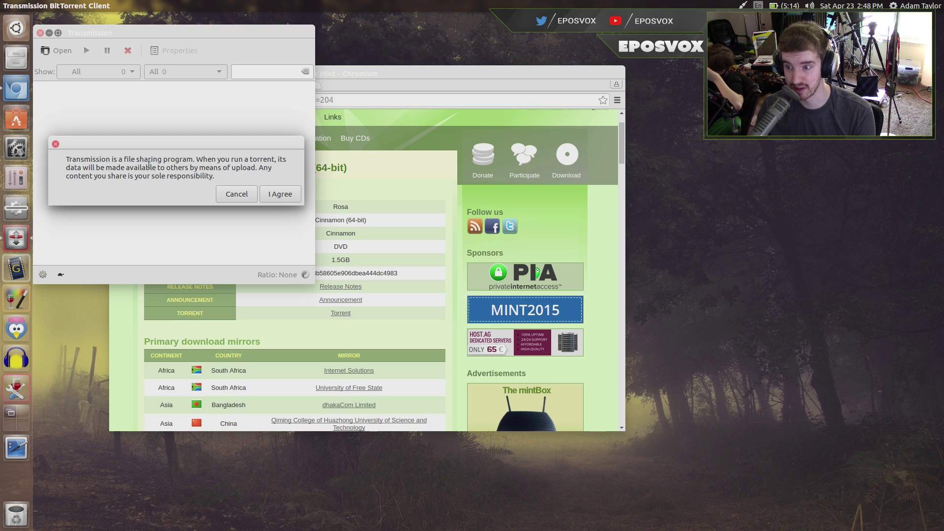
left_click(284, 193)
left_click_drag(132, 38, 134, 187)
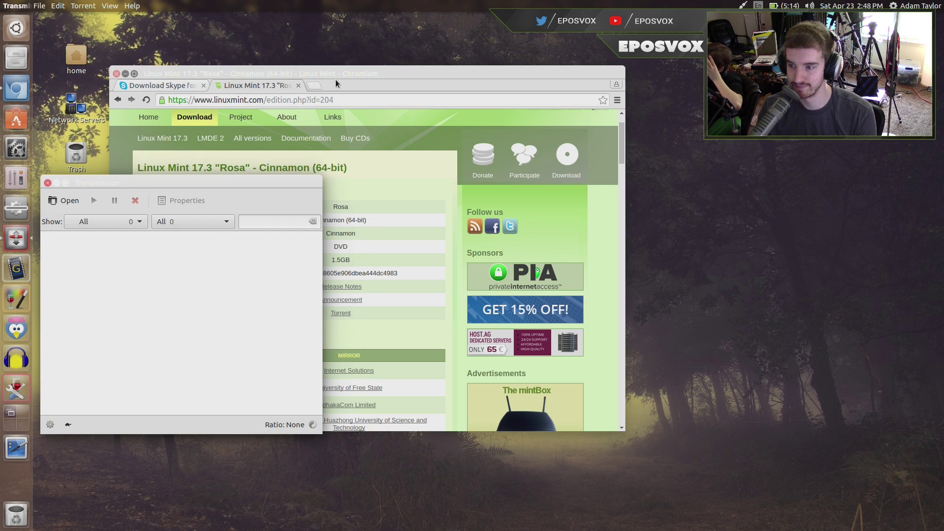
Download the Cinnamon 64-bit .torrent file in Chromium and open it in Transmission.
left_click(328, 341)
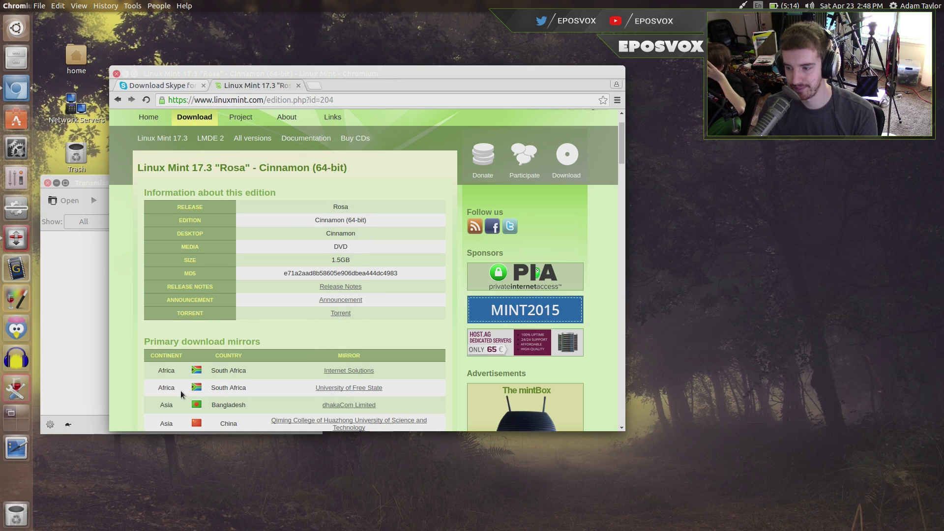
left_click(340, 313)
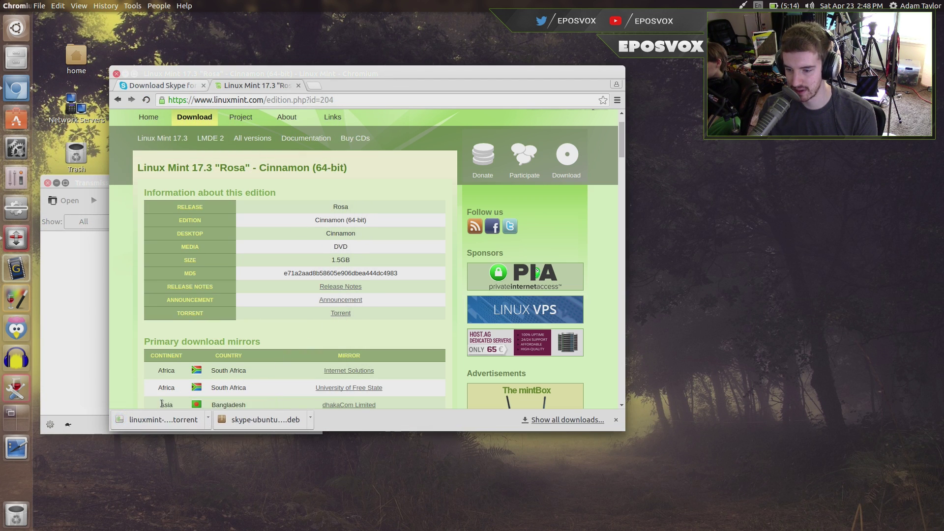
left_click(155, 414)
left_click(72, 299)
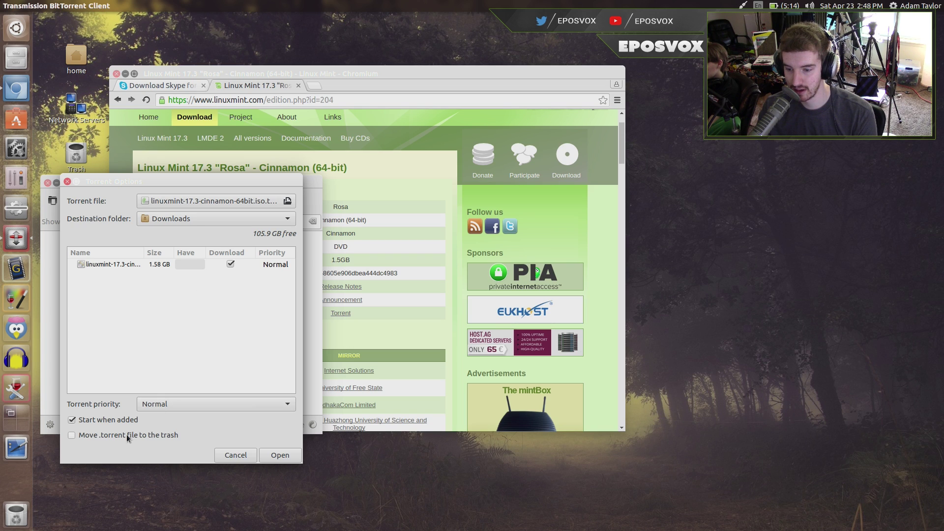
Keep the Downloads destination and Normal priority, keep the .torrent file, and add the torrent.
left_click(171, 214)
left_click(171, 219)
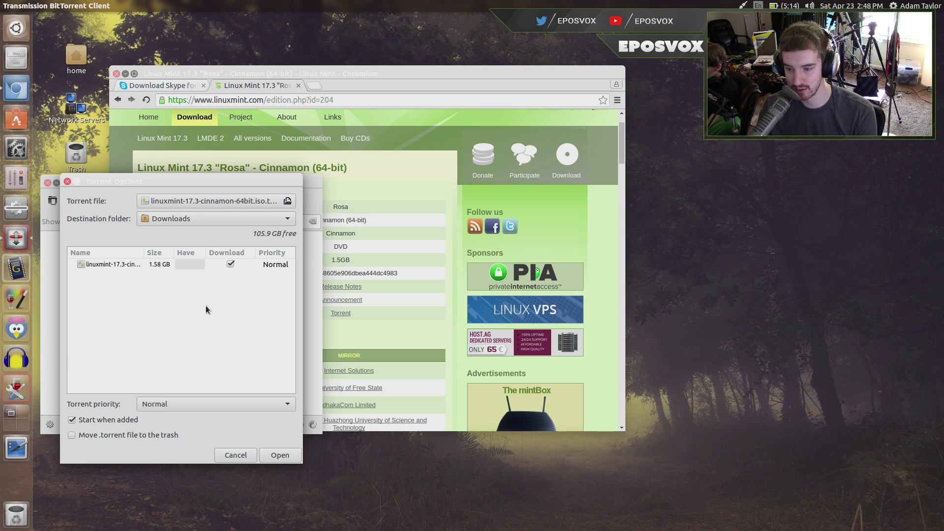
left_click(145, 404)
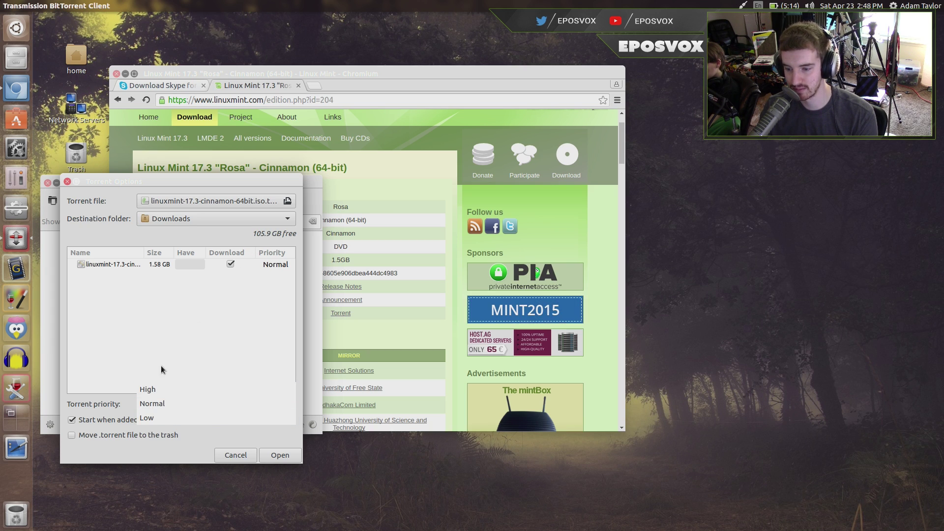
left_click(122, 391)
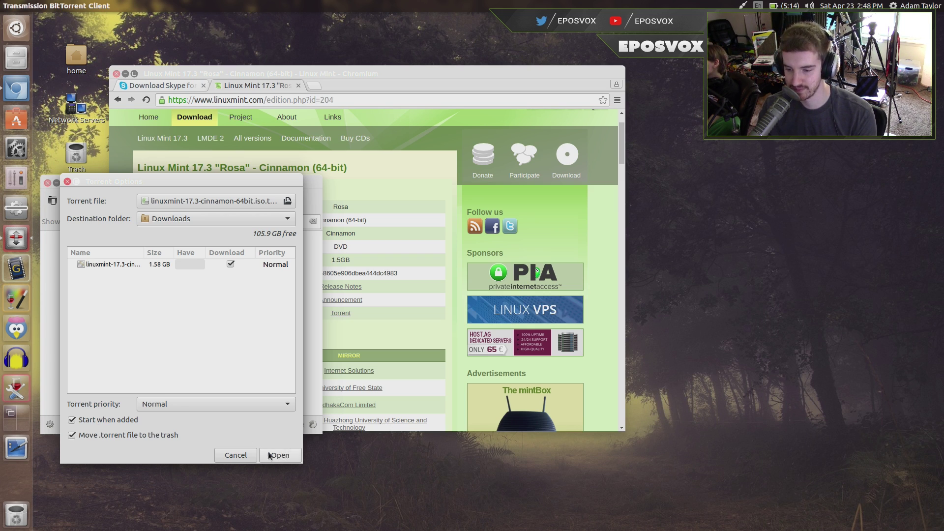
left_click(131, 434)
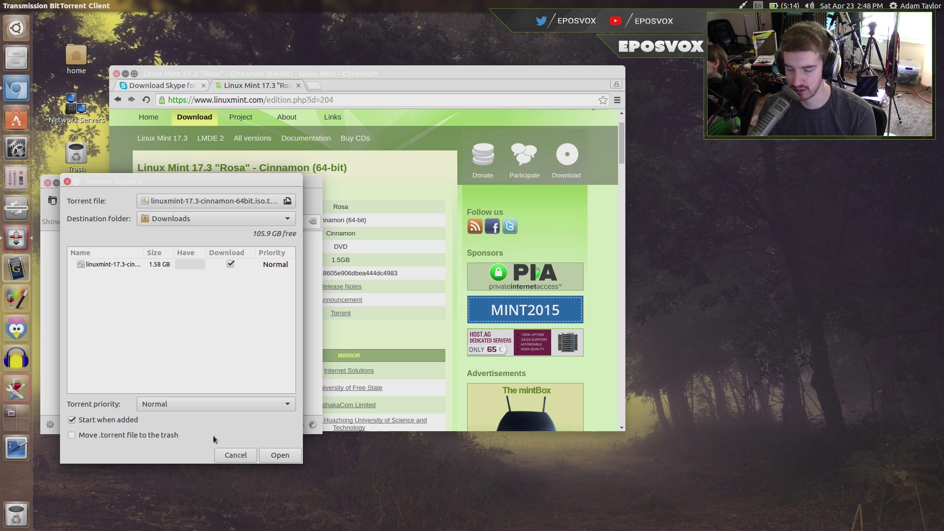
left_click(271, 451)
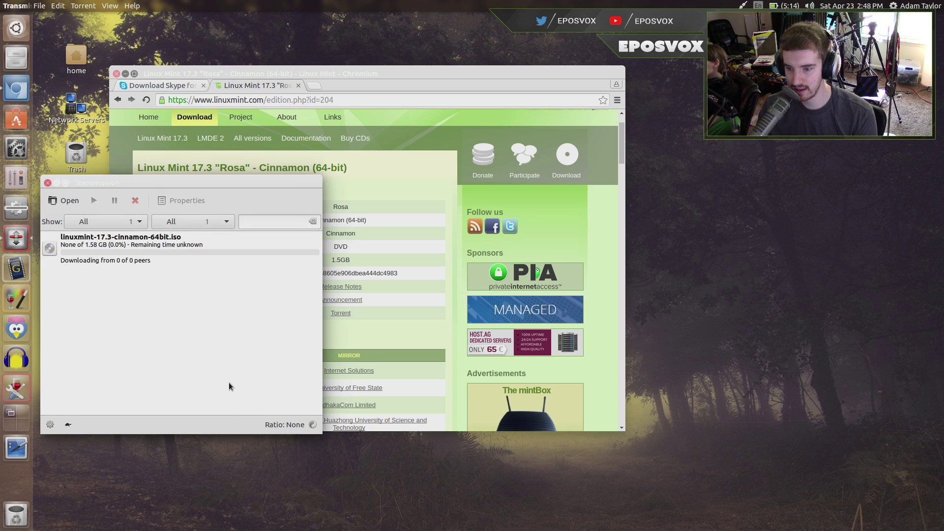
Select the Linux Mint torrent and look at its action list and properties.
left_click(113, 258)
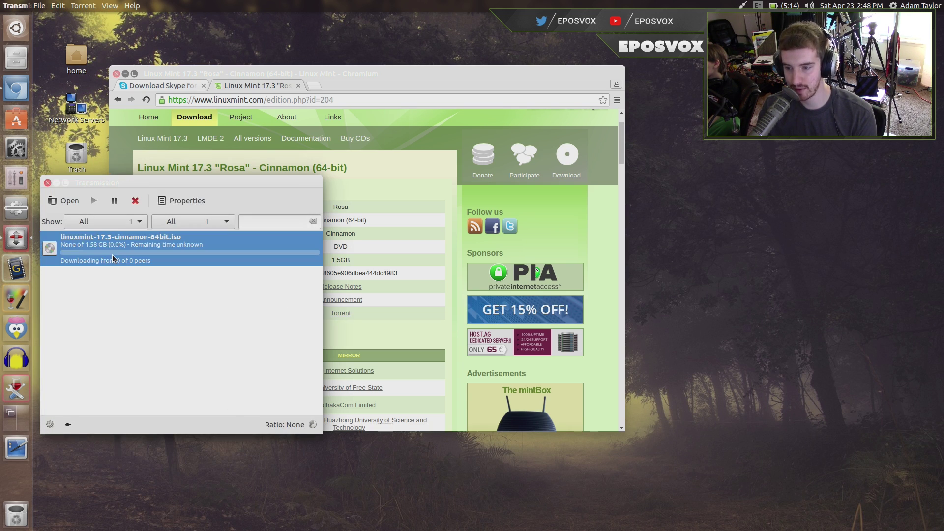
right_click(104, 254)
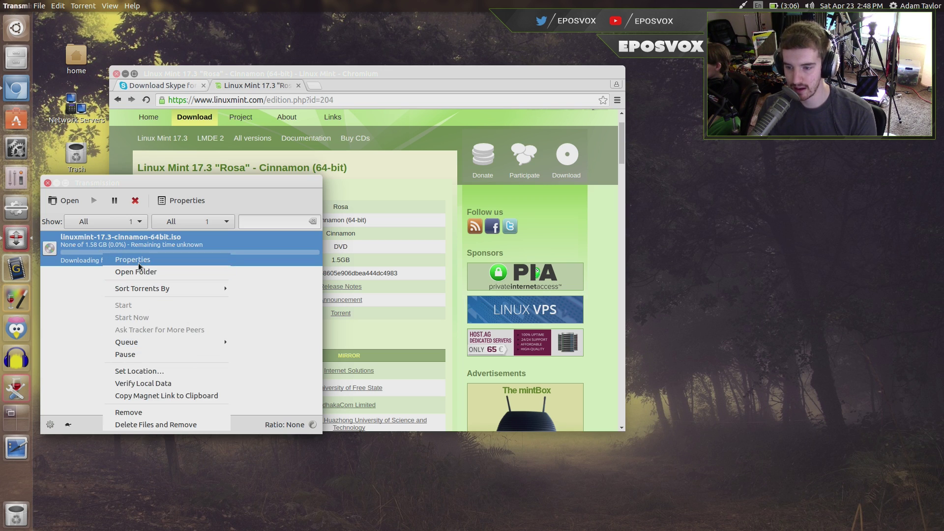
mouse_move(160, 340)
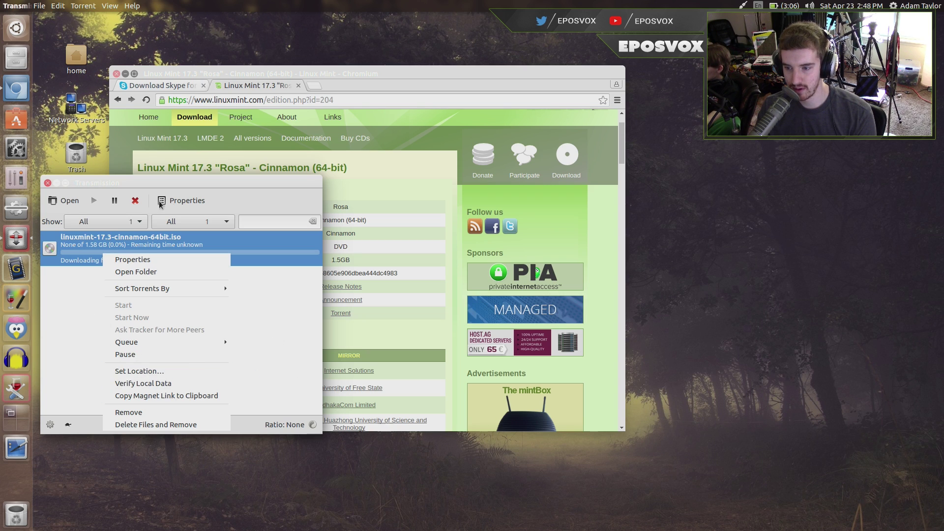
left_click(174, 202)
left_click(175, 203)
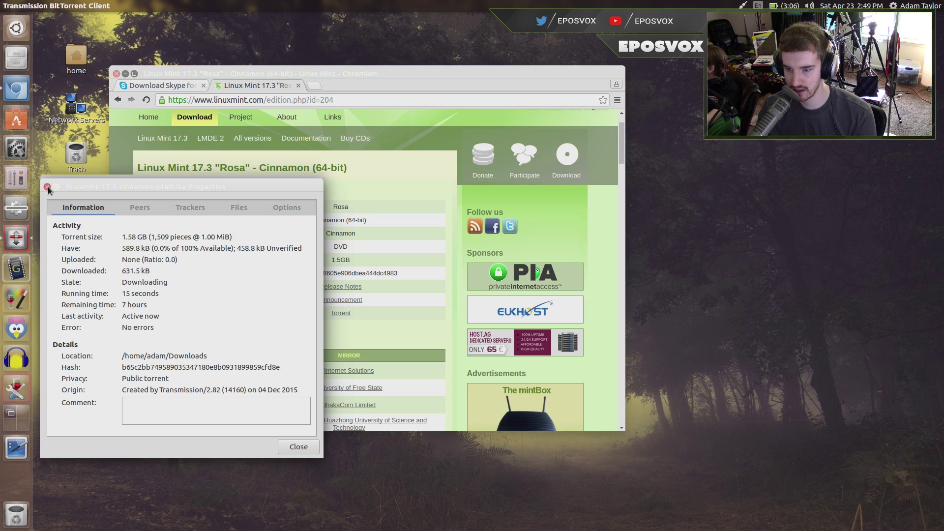
left_click(48, 187)
Browse the Transmission Preferences tabs from Downloading through Remote, then close Preferences.
left_click(57, 5)
left_click(69, 45)
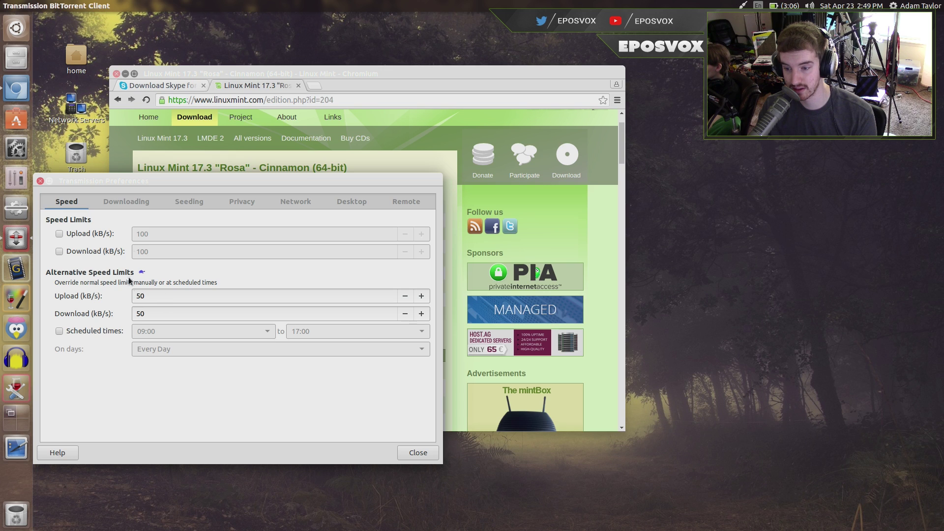
left_click(132, 206)
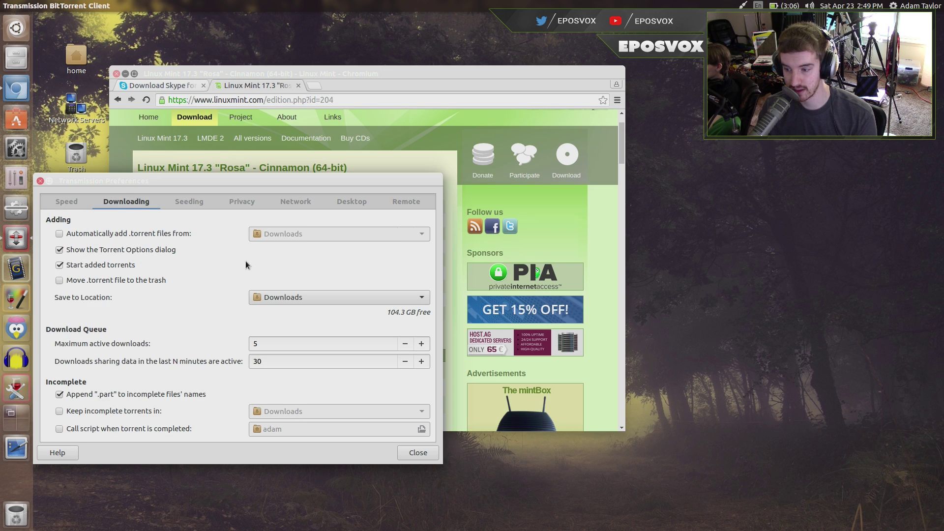
left_click(198, 199)
left_click(240, 200)
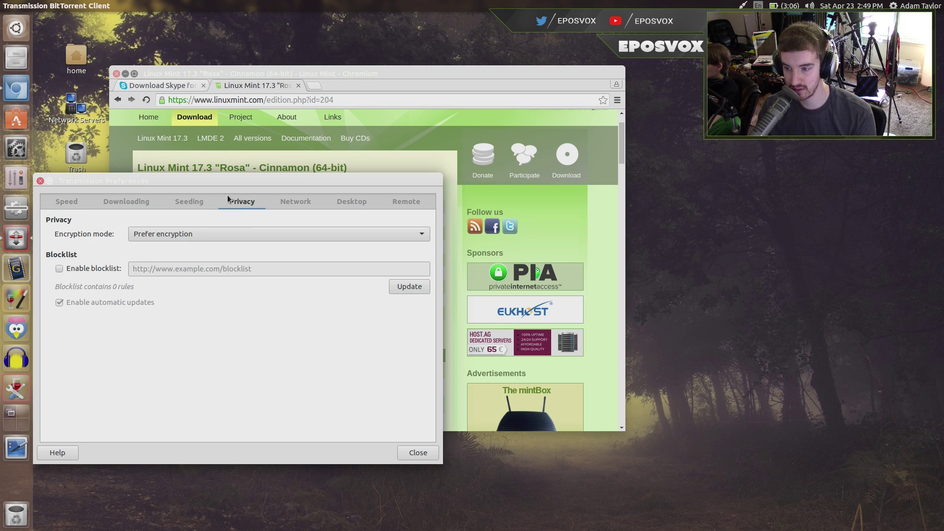
left_click(276, 200)
left_click(373, 199)
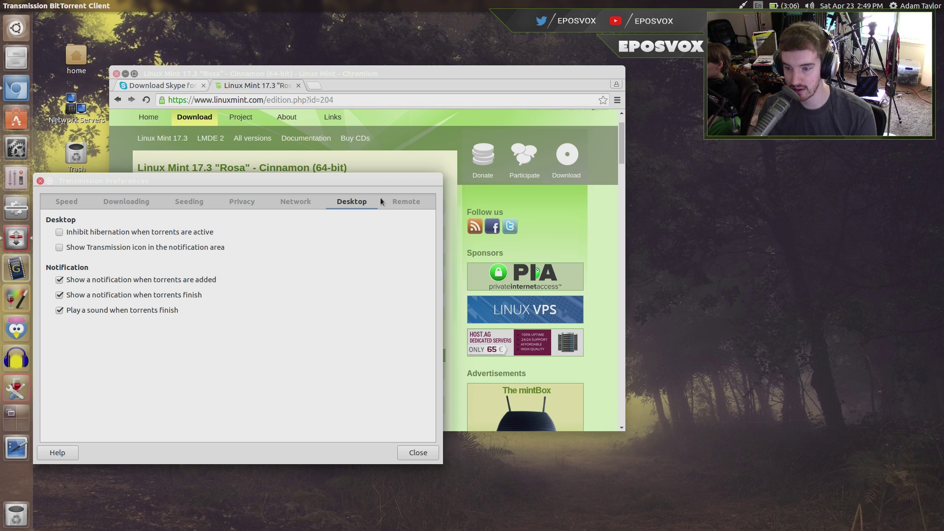
left_click(384, 196)
right_click(2, 233)
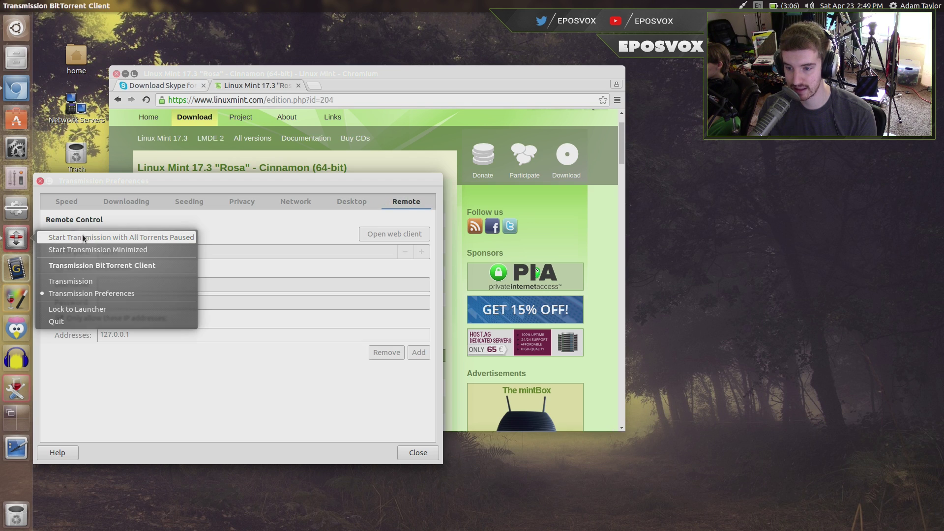
left_click(179, 223)
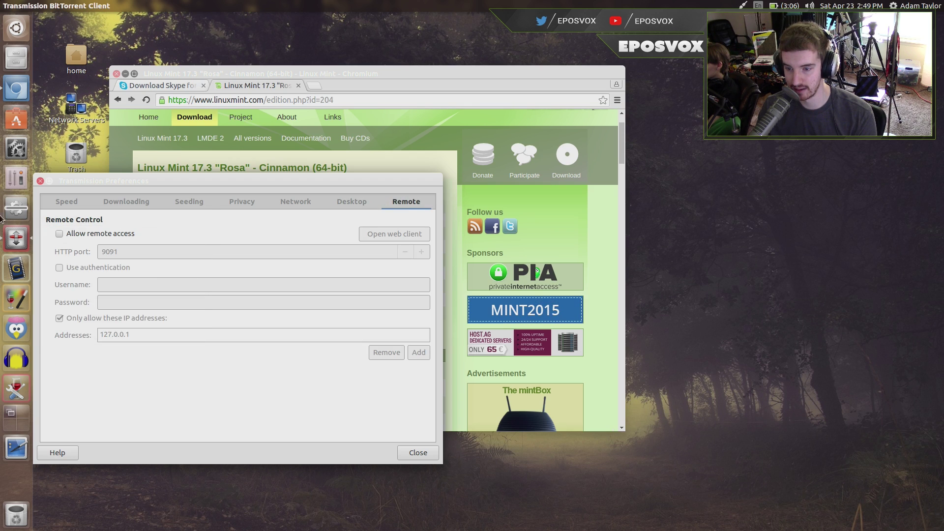
left_click(40, 182)
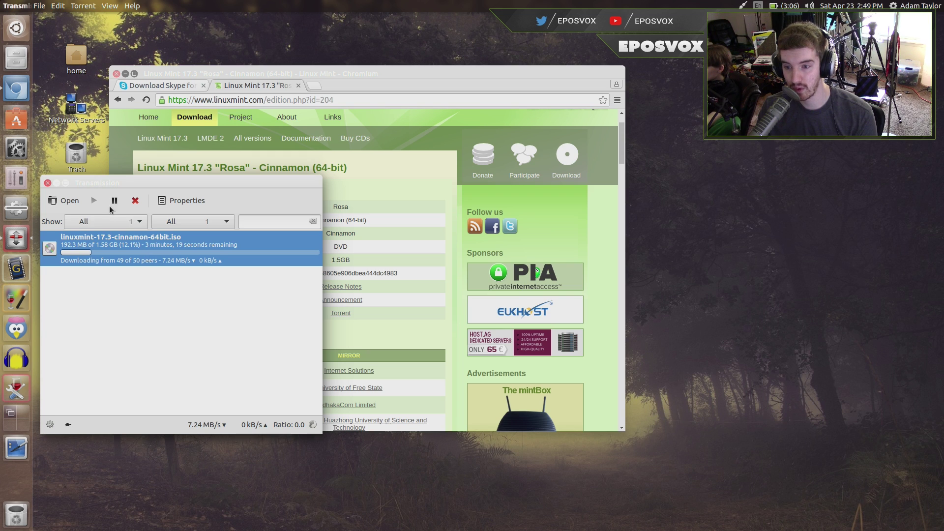
Move Transmission lower and Chromium up-right, then launch Ubuntu Software.
left_click_drag(96, 181, 100, 267)
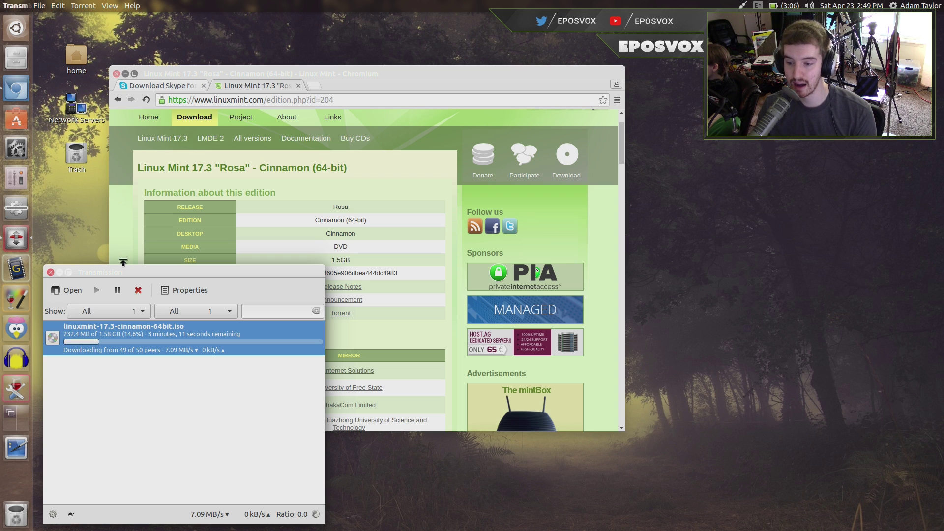
left_click_drag(172, 72, 210, 51)
left_click(16, 120)
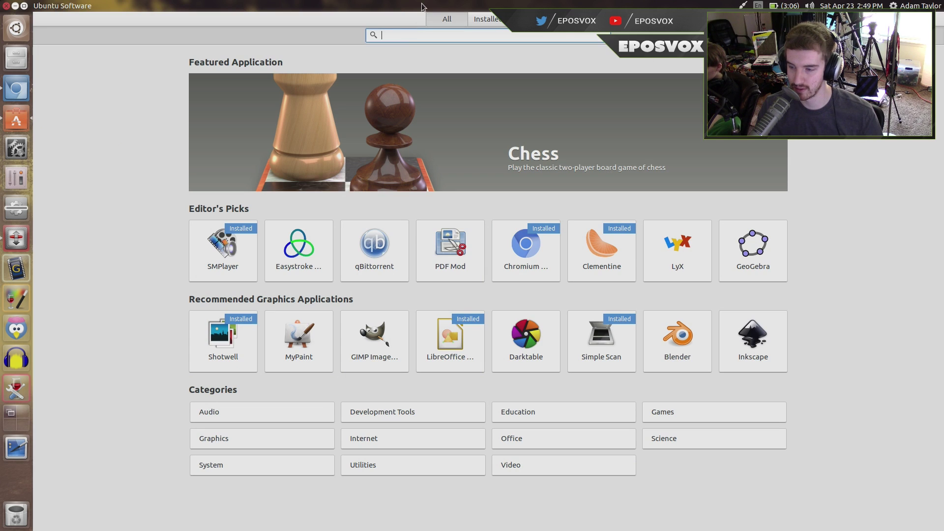
Search Ubuntu Software for 'deluge' and open the Deluge details page.
type("deluge")
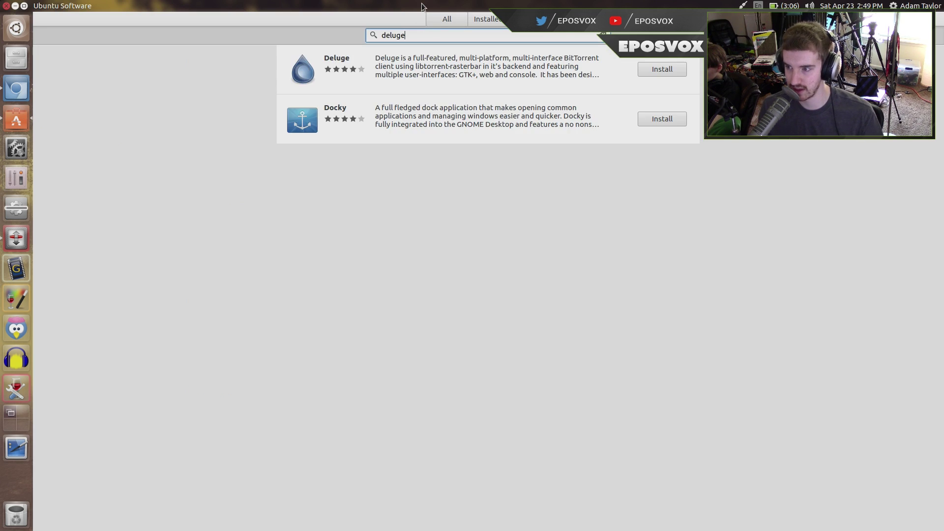
left_click(406, 75)
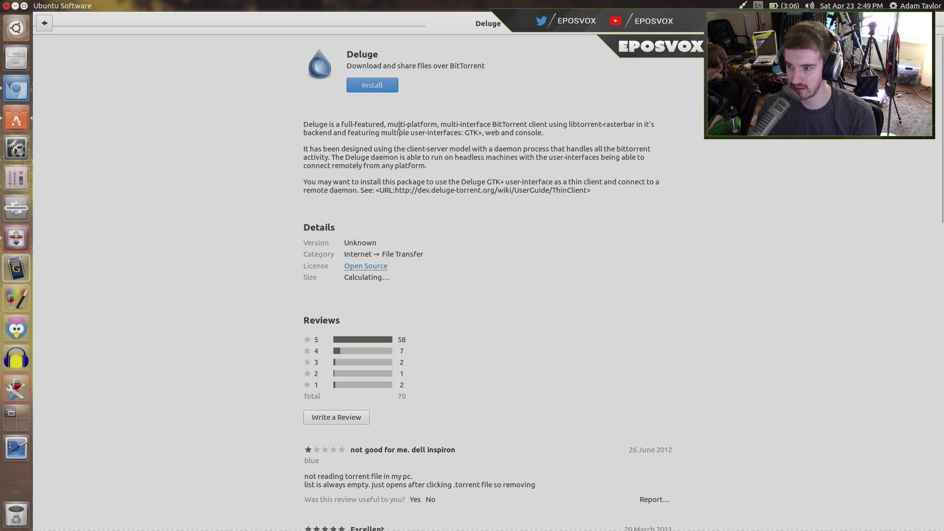
scroll(380, 106, "down", 3)
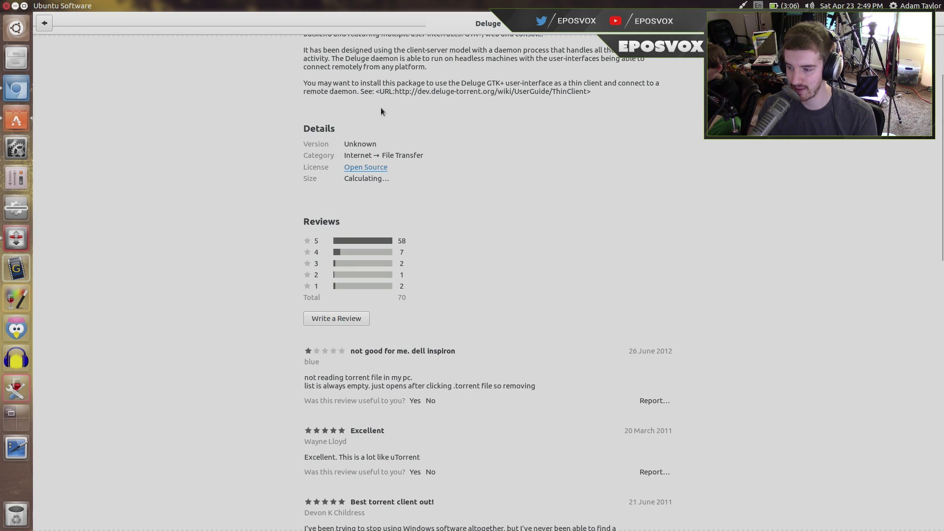
scroll(380, 108, "up", 3)
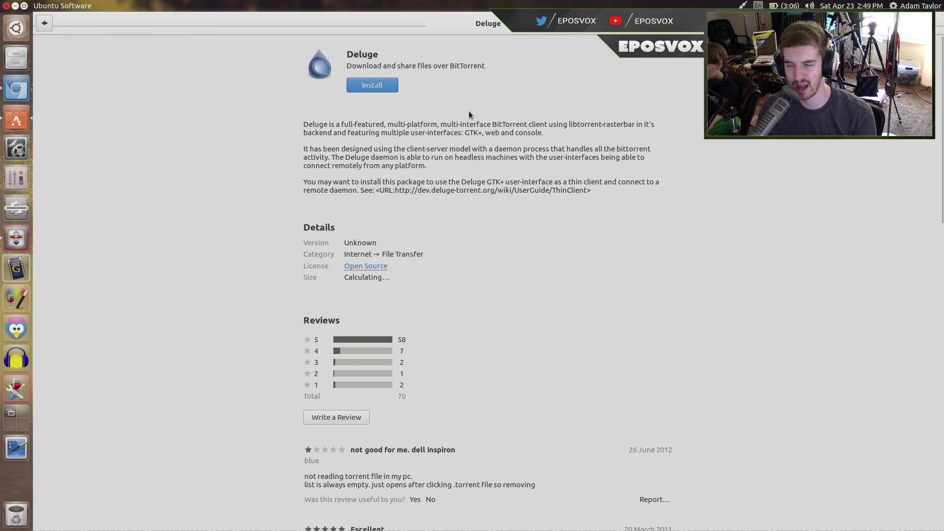
scroll(378, 89, "down", 4)
scroll(400, 113, "up", 4)
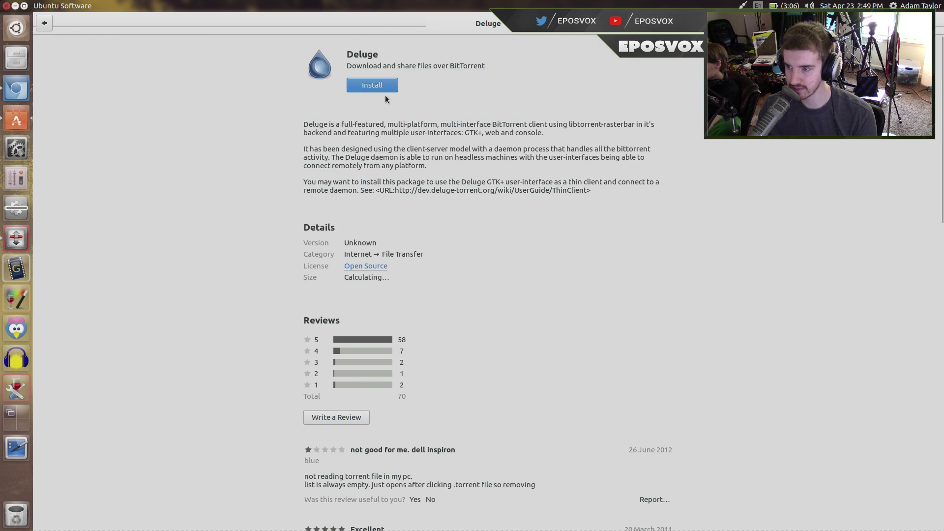
Install Deluge, entering the account password to authorize it.
left_click(376, 87)
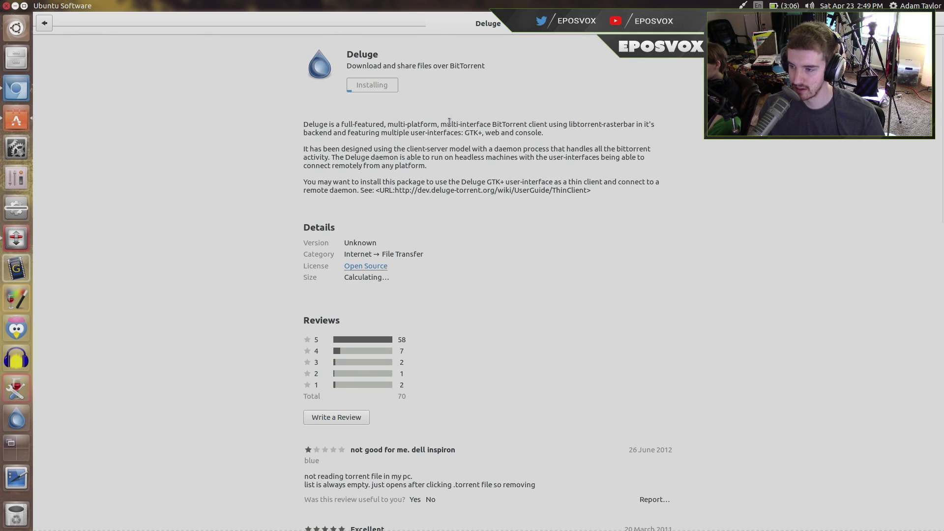
type("•••••••")
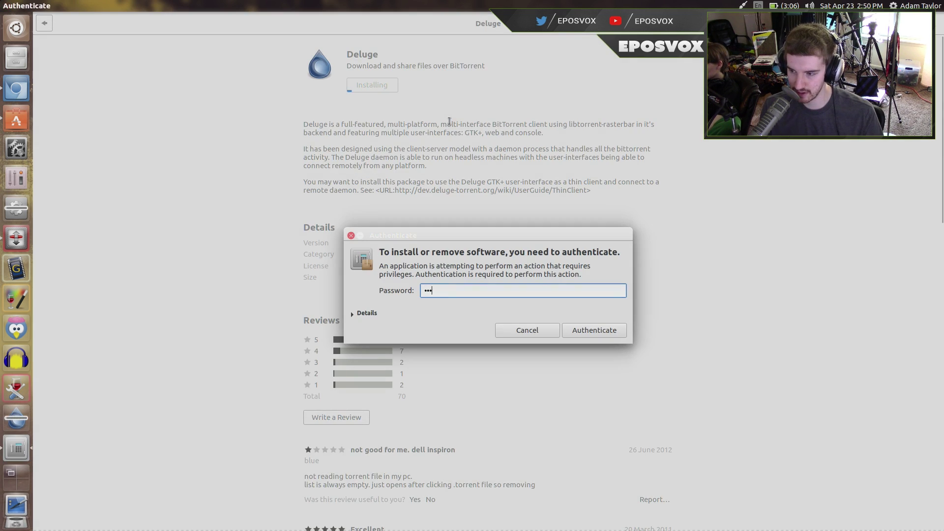
key("Return")
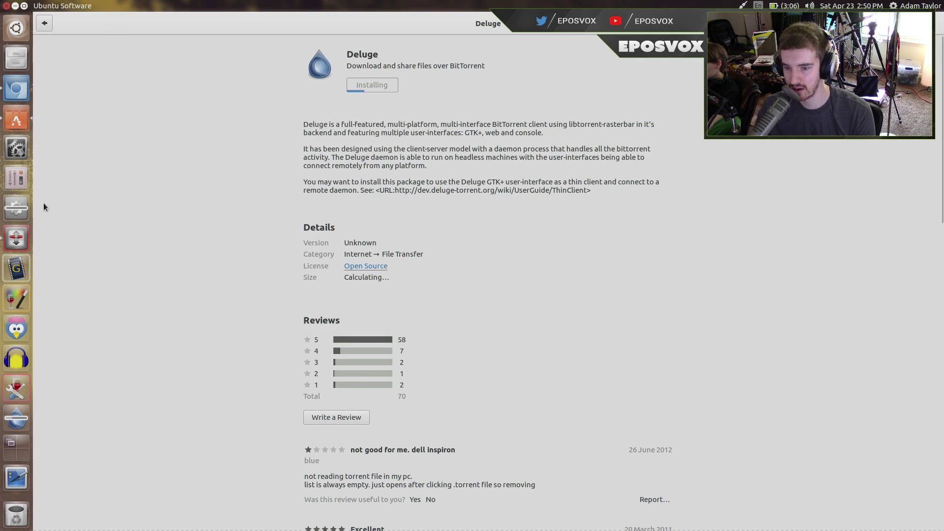
left_click(22, 248)
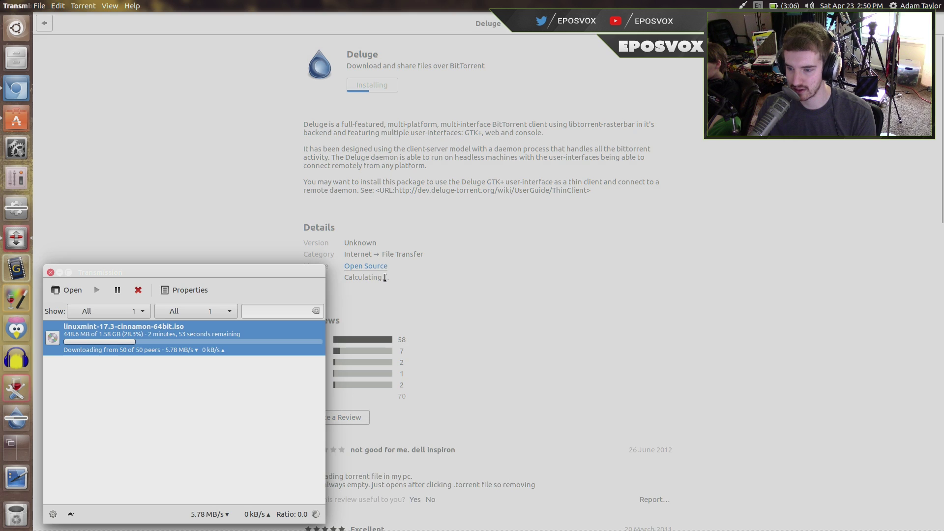
Remove the unfinished Linux Mint ISO torrent and quit Transmission without waiting for the tracker.
left_click(136, 295)
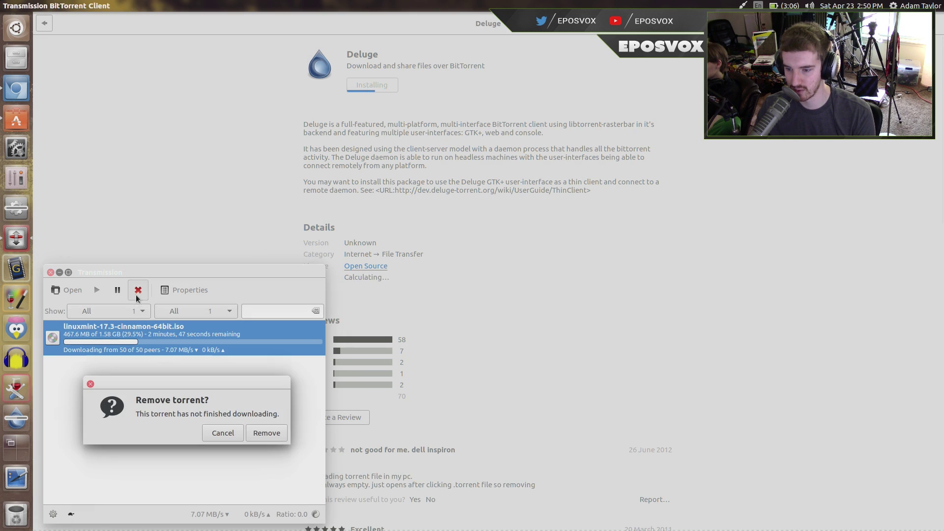
left_click(277, 432)
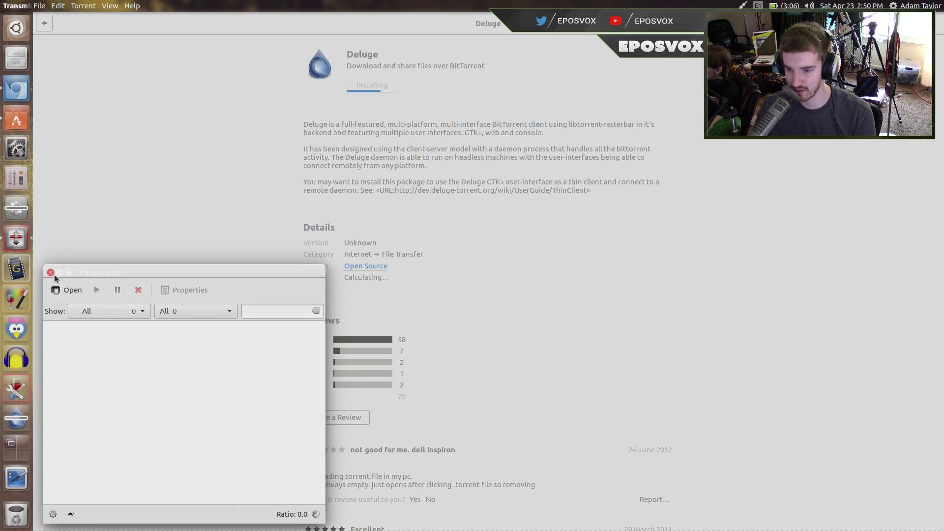
left_click(49, 274)
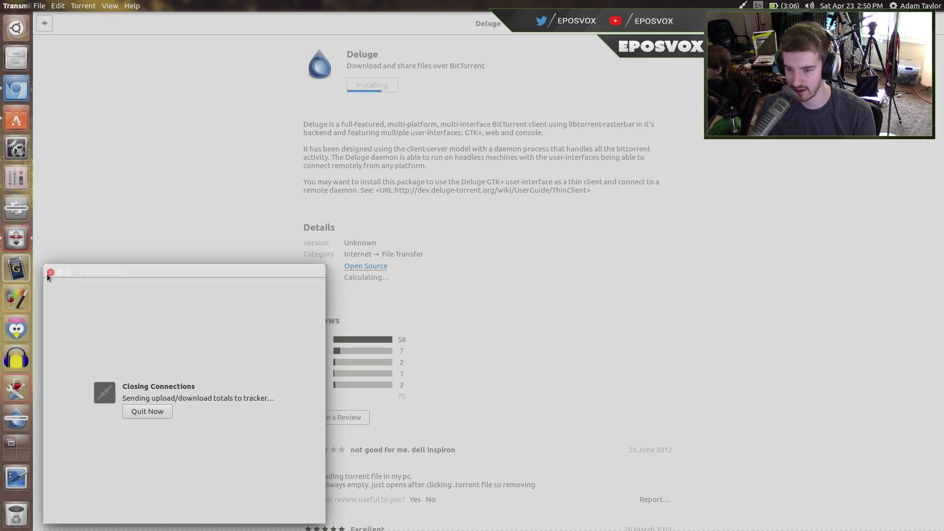
left_click(147, 411)
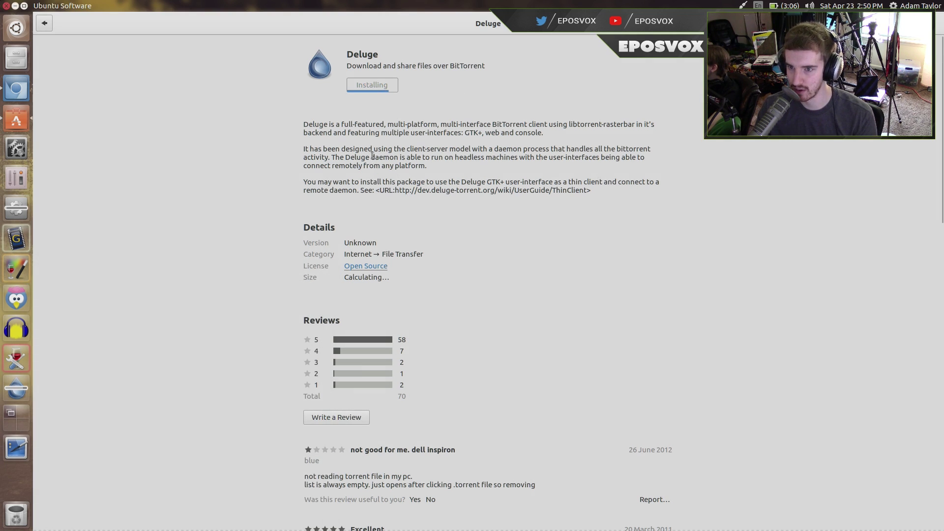
Close Ubuntu Software, launch Deluge, and move its thin client mode prompt aside.
scroll(418, 204, "down", 15)
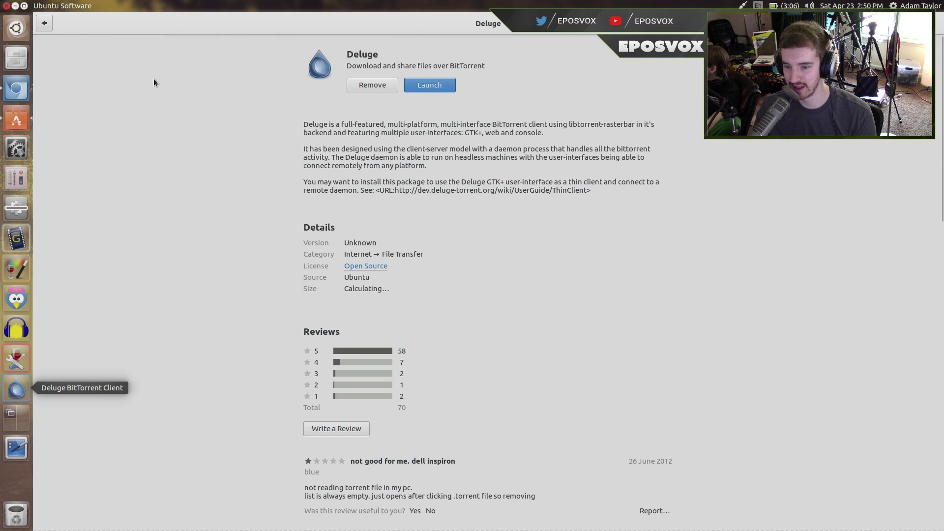
left_click(6, 6)
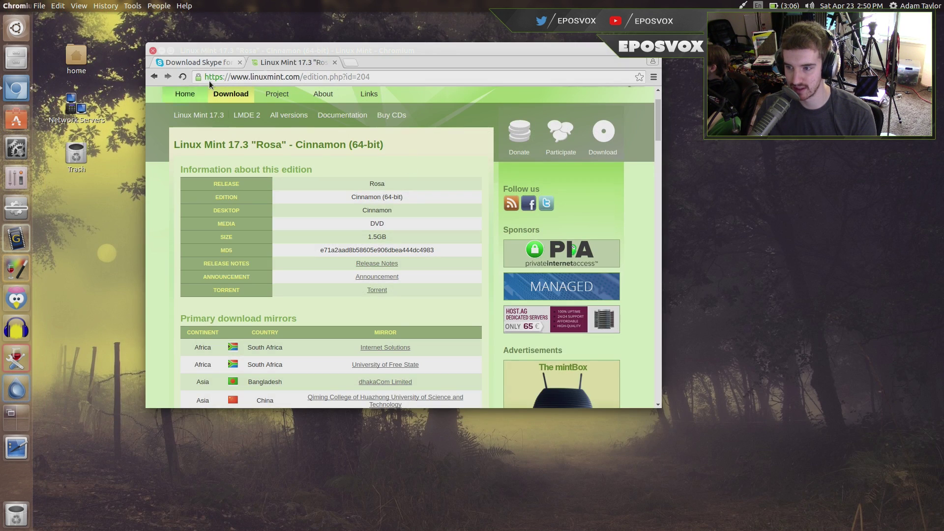
left_click(16, 378)
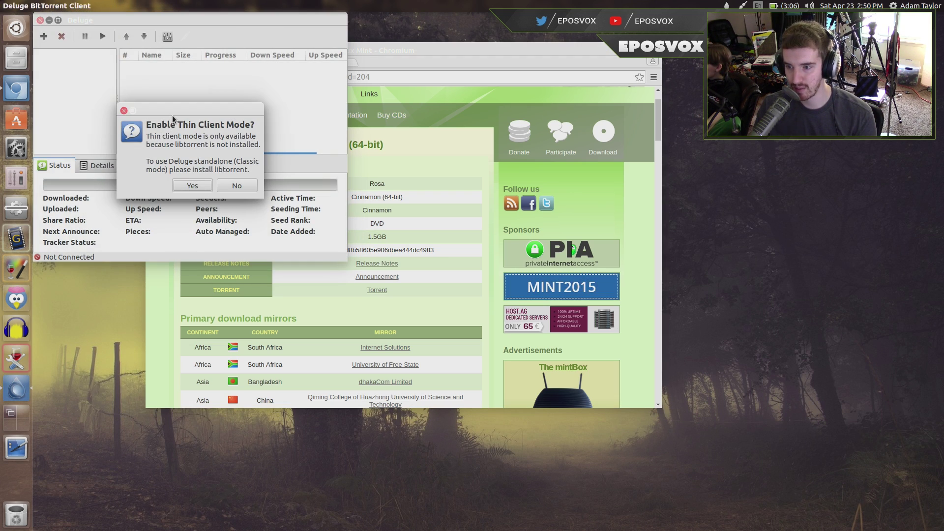
left_click_drag(173, 110, 219, 111)
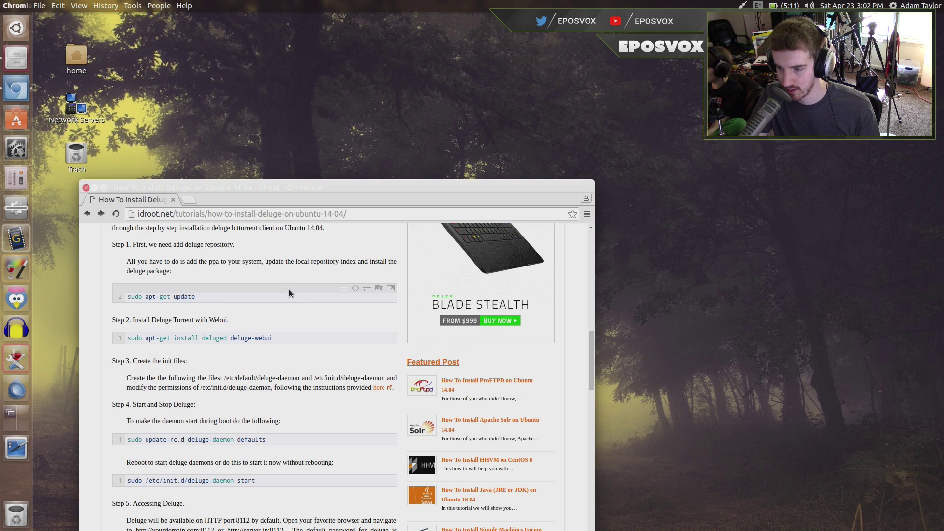
Select the apt-get update command in the idroot tutorial and drop down the Yakuake terminal.
double_click(283, 291)
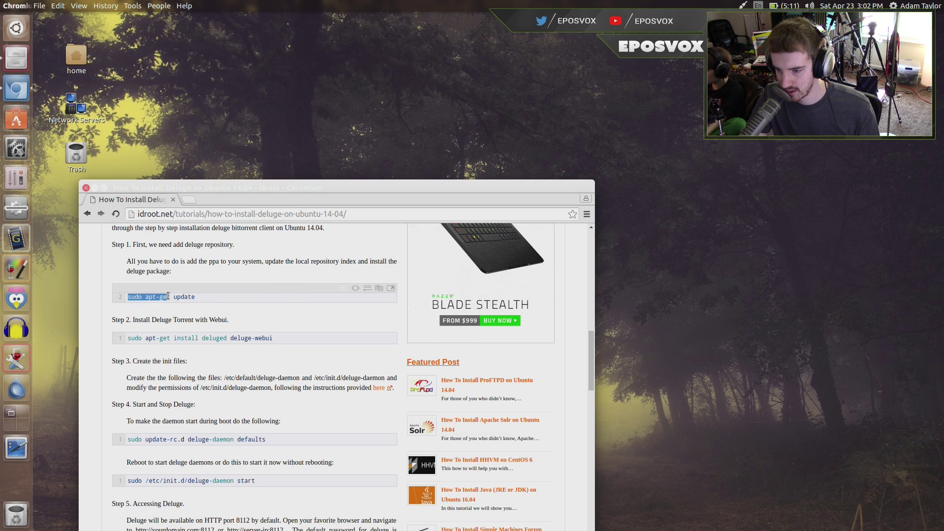
key("ctrl+l")
left_click(283, 260)
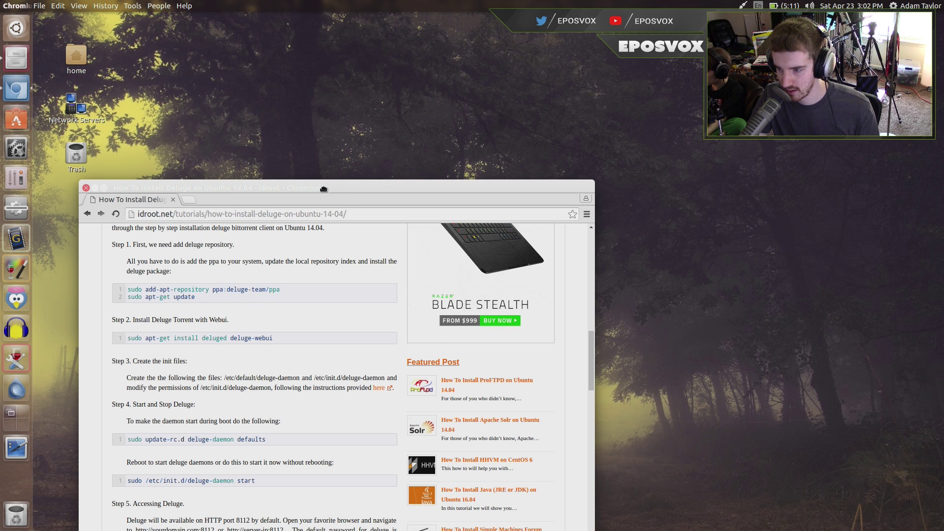
left_click_drag(323, 189, 309, 222)
key("F12")
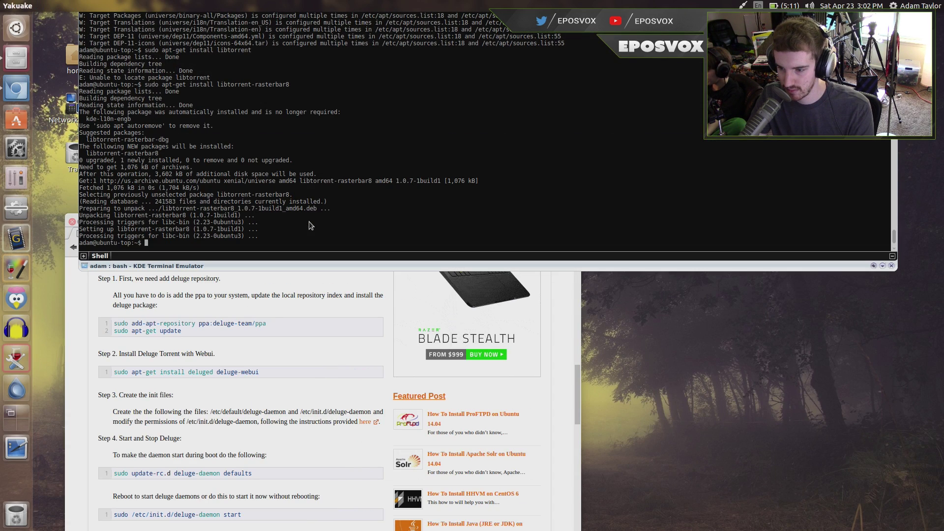
Add the ppa:deluge-team/ppa repository with sudo add-apt-repository and confirm it.
type("sudo ap")
type("d-apt-repository ppa:deluge-te")
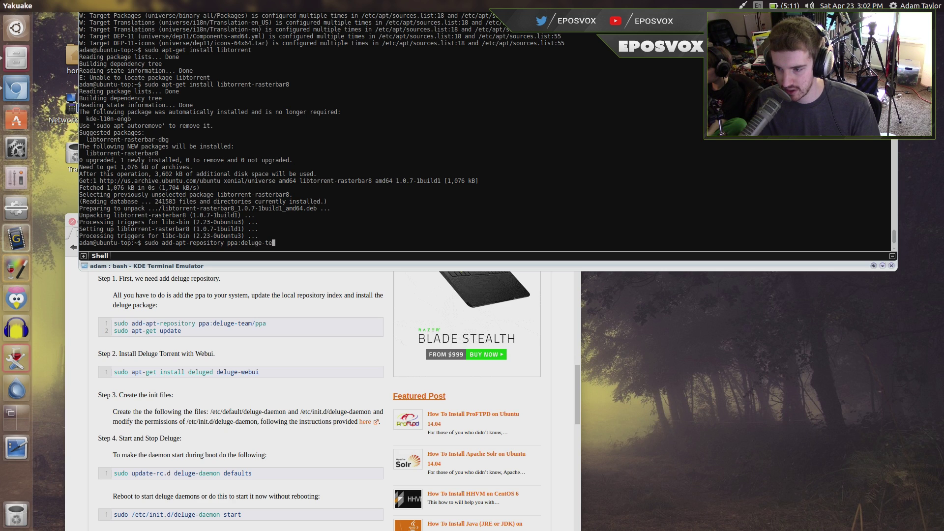
type("am/ppa")
key("Return")
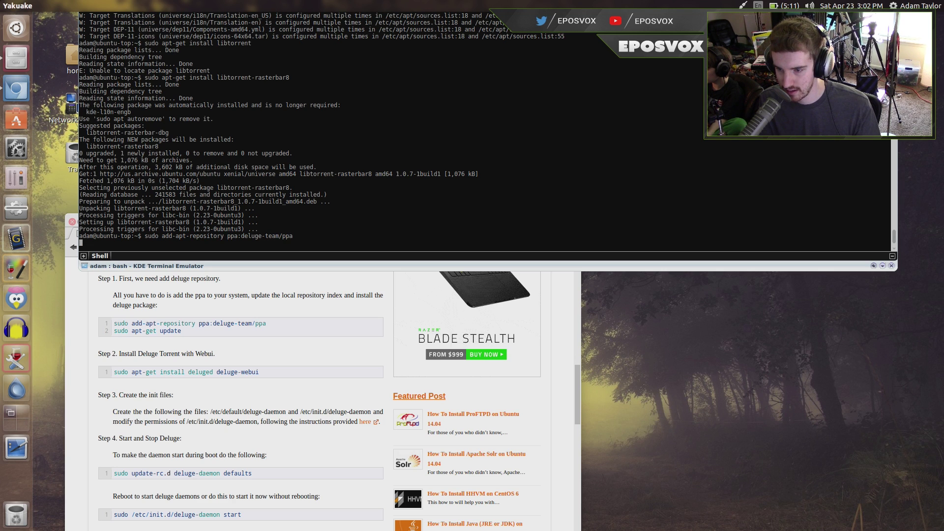
key("Return")
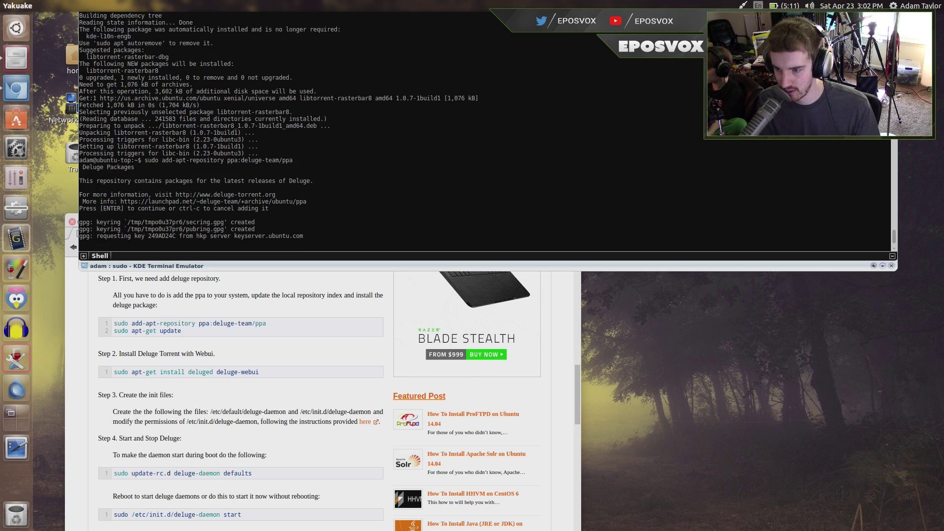
Run sudo apt-get update to refresh the package lists.
type("sudo apt-get update")
key("Return")
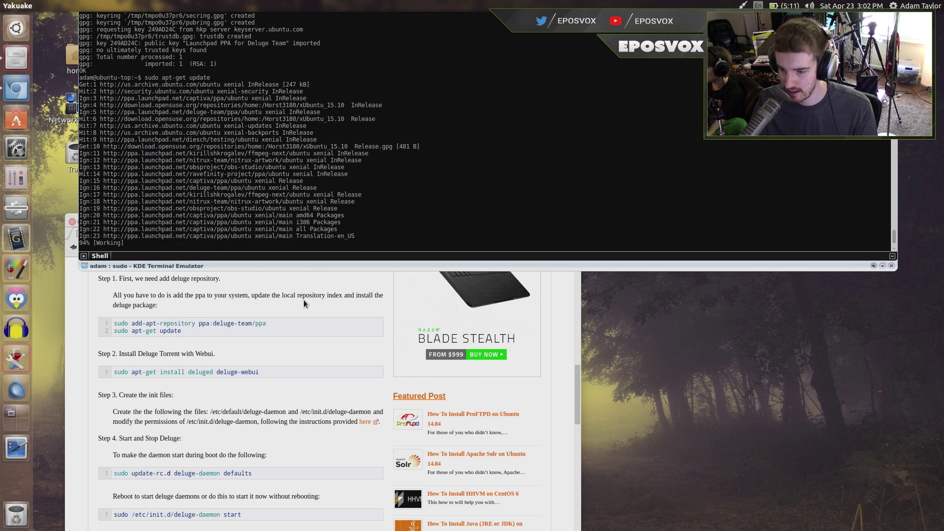
scroll(280, 346, "down", 3)
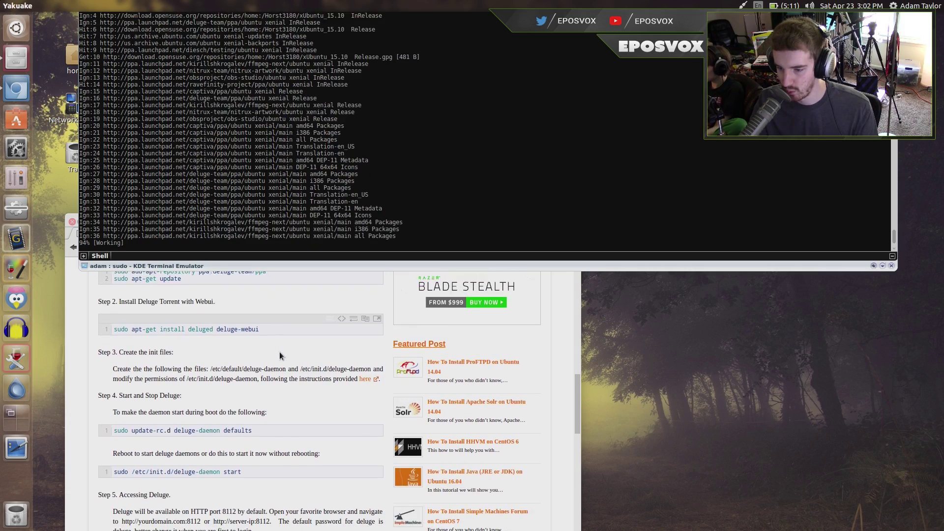
scroll(280, 353, "down", 10)
key("alt+Left")
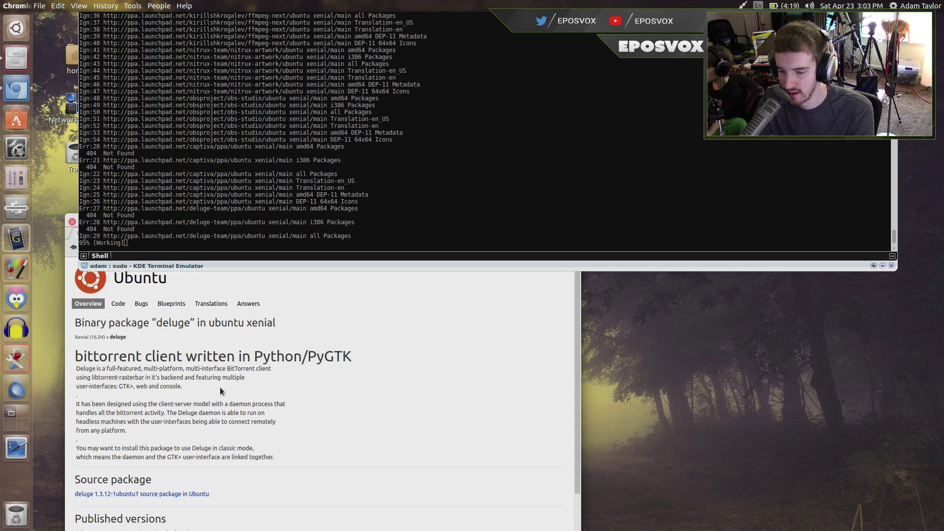
Install the deluged and deluge packages with sudo apt-get, confirming with y.
type("su")
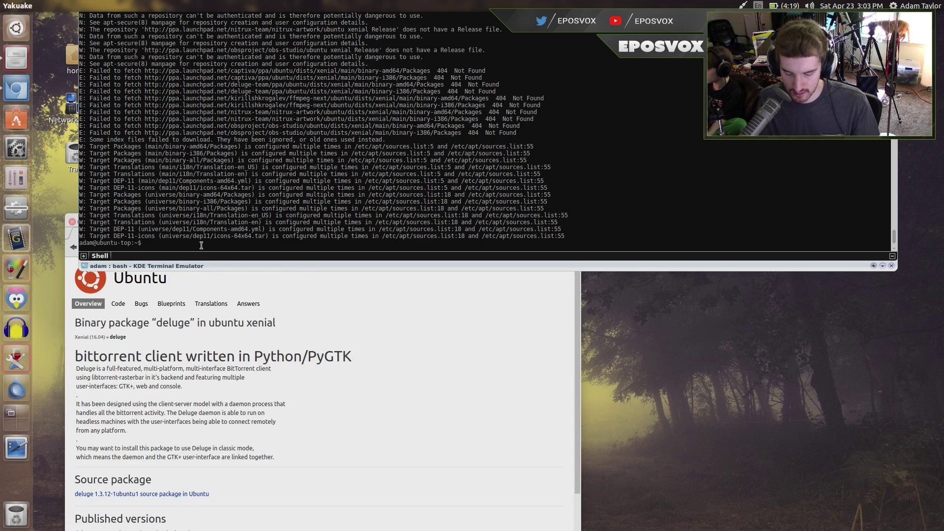
type("do apt-")
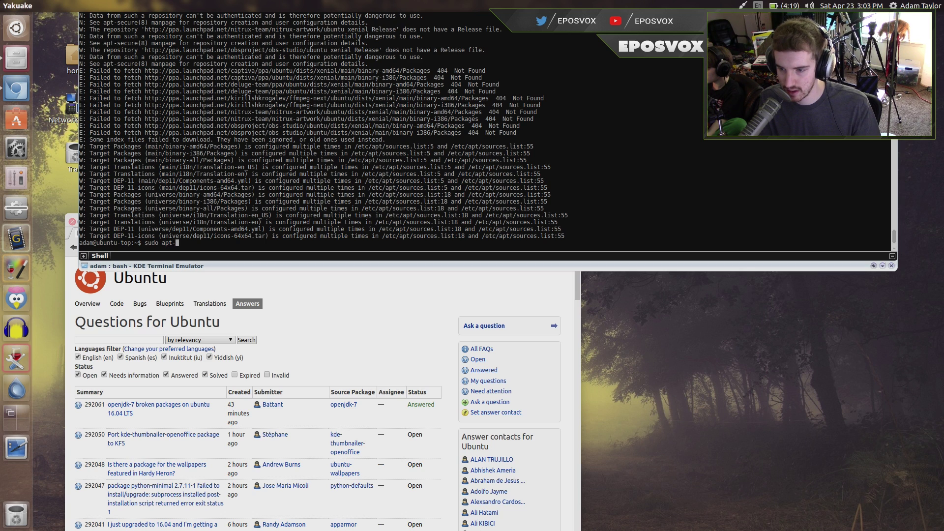
type("get install deluged delg")
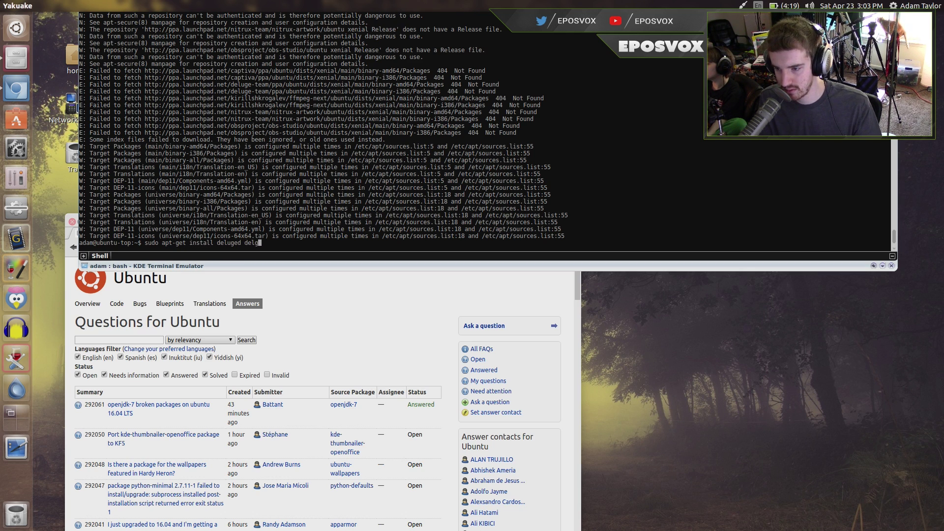
key("BackSpace")
type("uge")
key("Return")
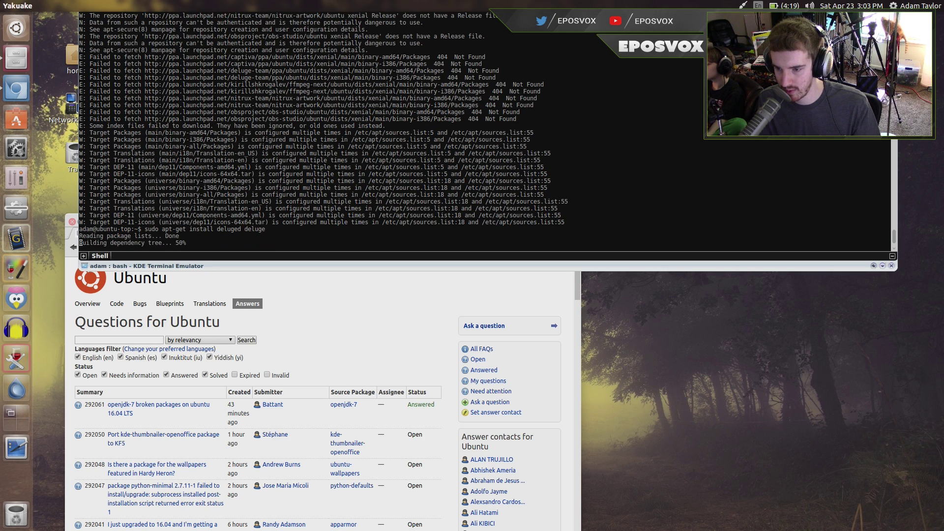
type("y")
key("Return")
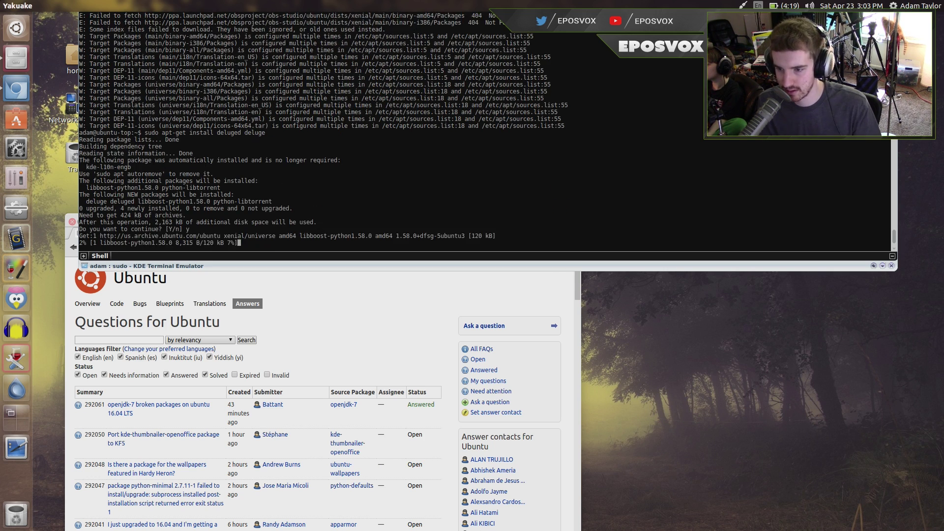
scroll(213, 391, "down", 5)
scroll(214, 393, "up", 5)
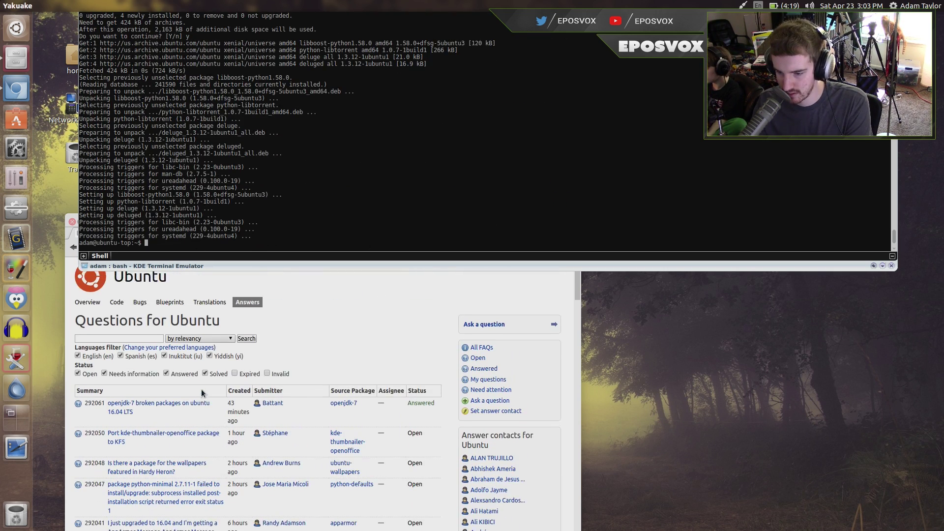
Launch the Deluge client from the Yakuake terminal with the deluge command.
left_click(72, 247)
left_click(288, 189)
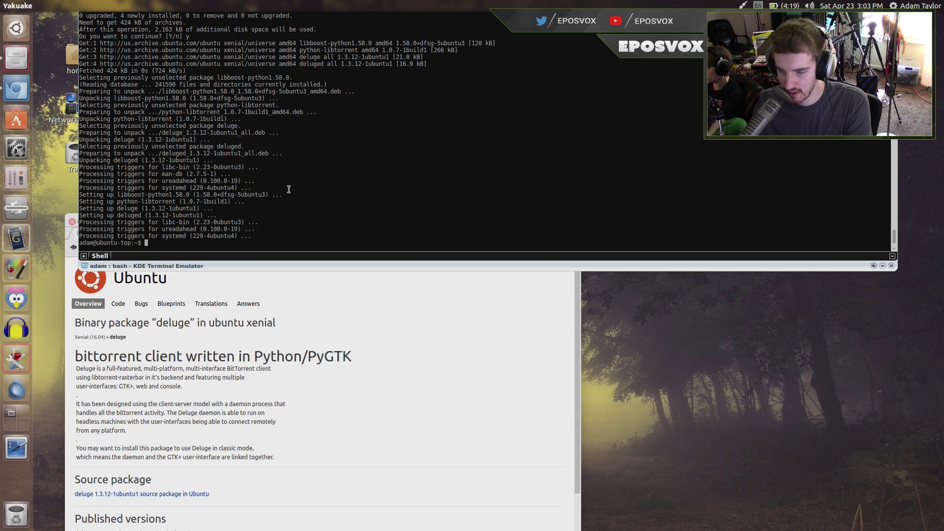
type("deluge")
key("Return")
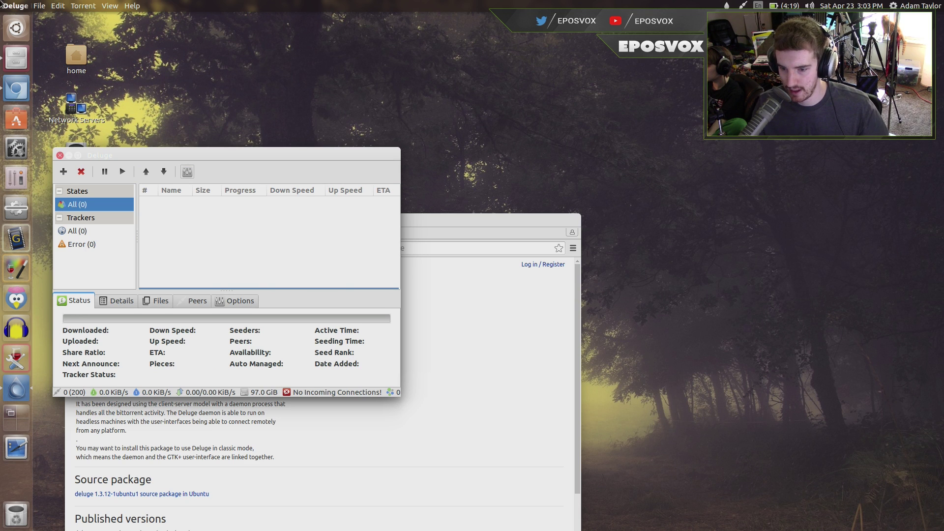
In Deluge's preferences, keep Downloads as the download folder.
left_click_drag(138, 152, 279, 131)
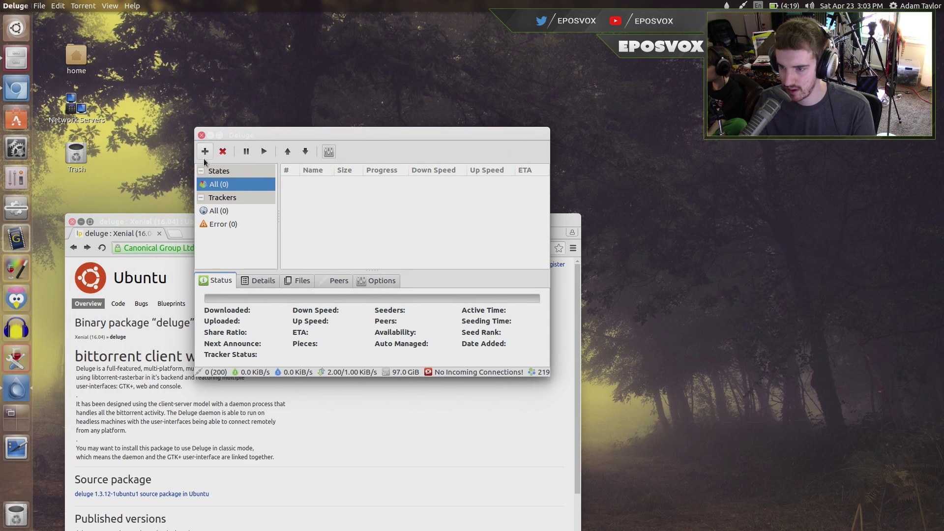
left_click(328, 153)
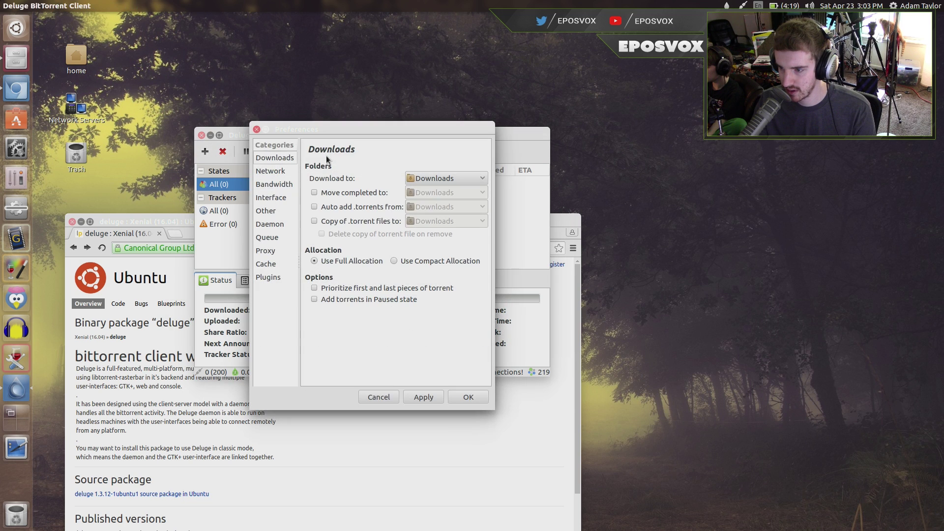
left_click(460, 177)
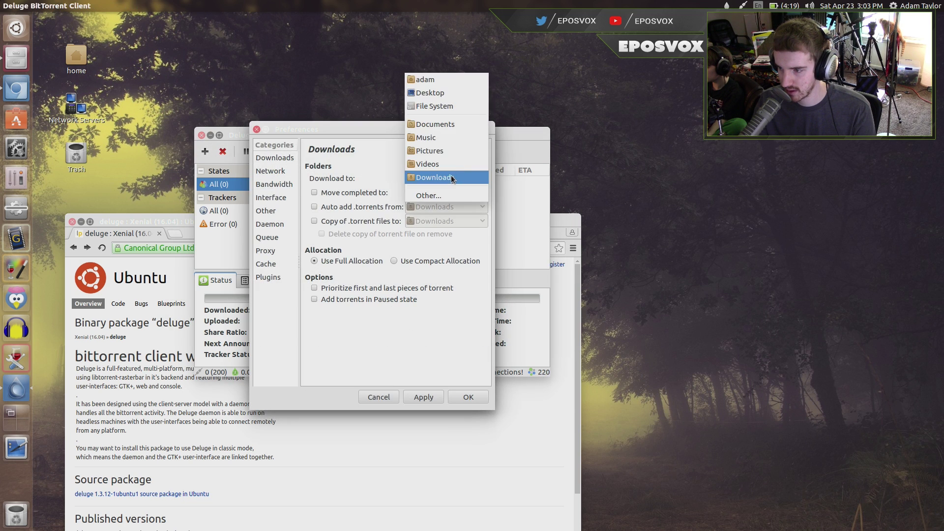
left_click(447, 177)
Associate magnet links with Deluge under the Other settings and apply the change.
left_click(263, 212)
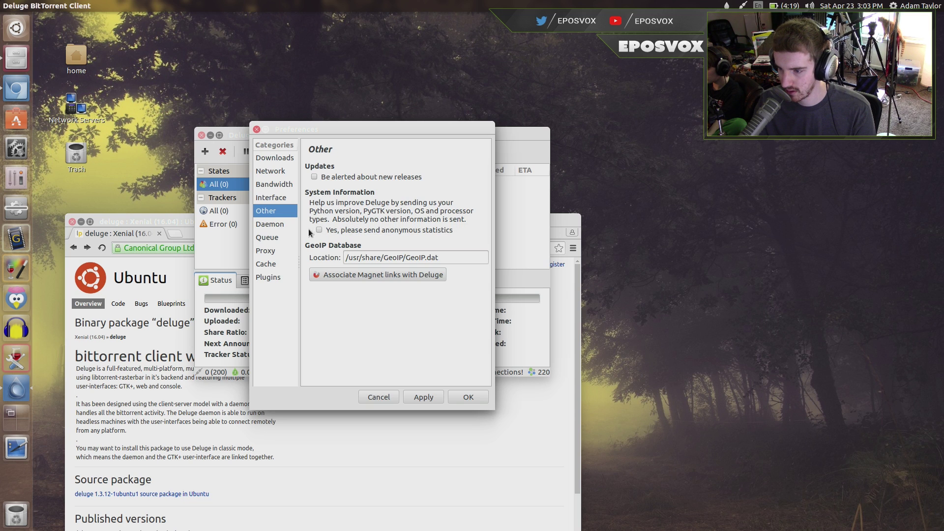
left_click(268, 264)
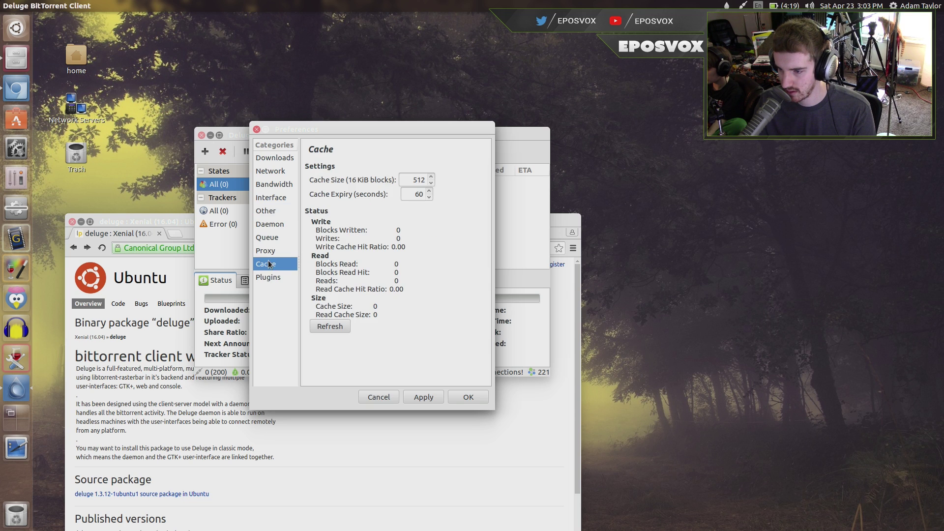
left_click(275, 210)
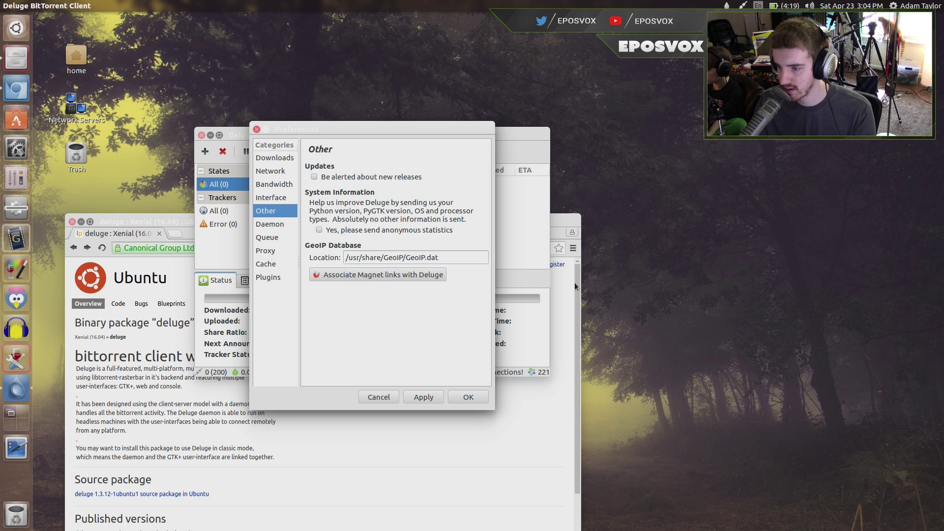
left_click(373, 273)
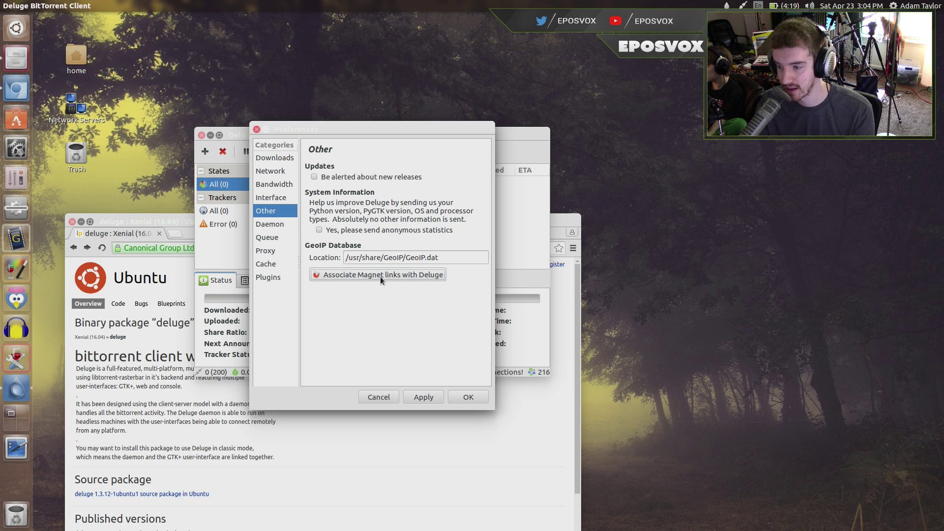
left_click(424, 397)
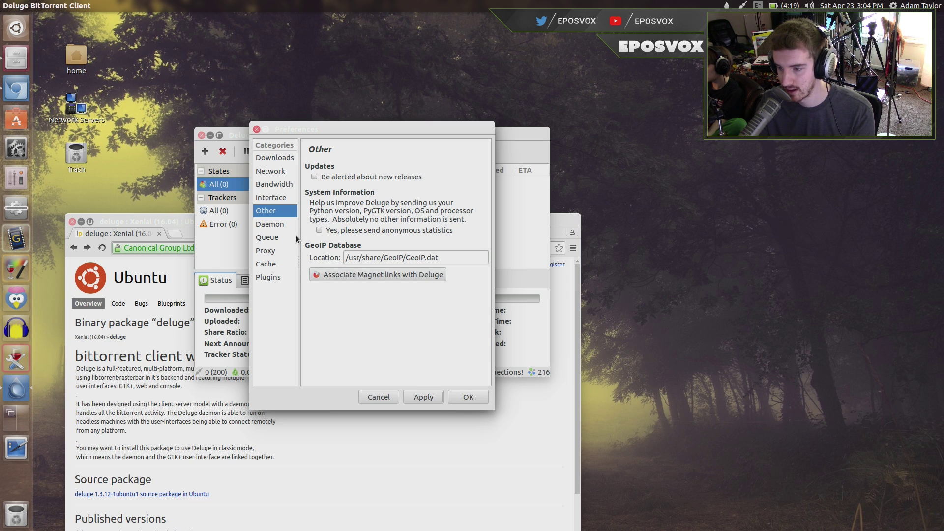
Review the Interface, Bandwidth and Network settings, then close preferences and Deluge.
left_click(273, 199)
left_click(273, 184)
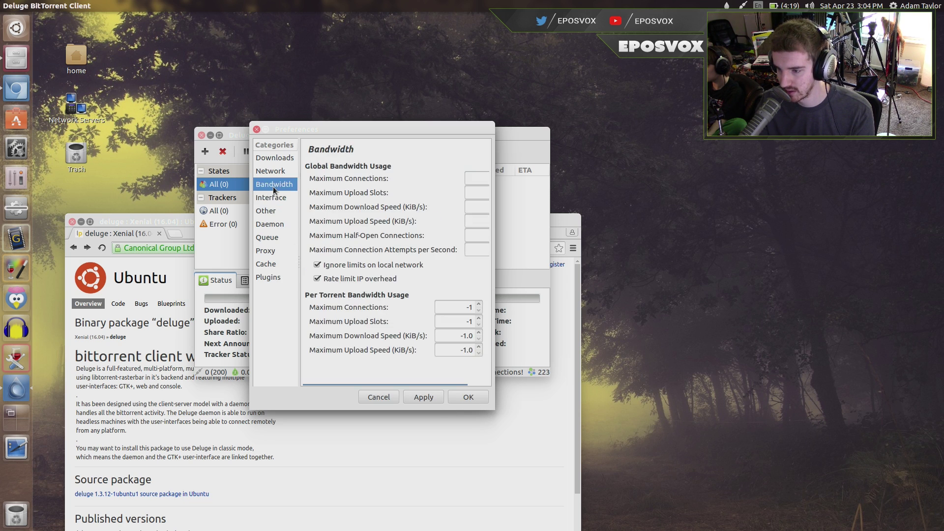
left_click(270, 171)
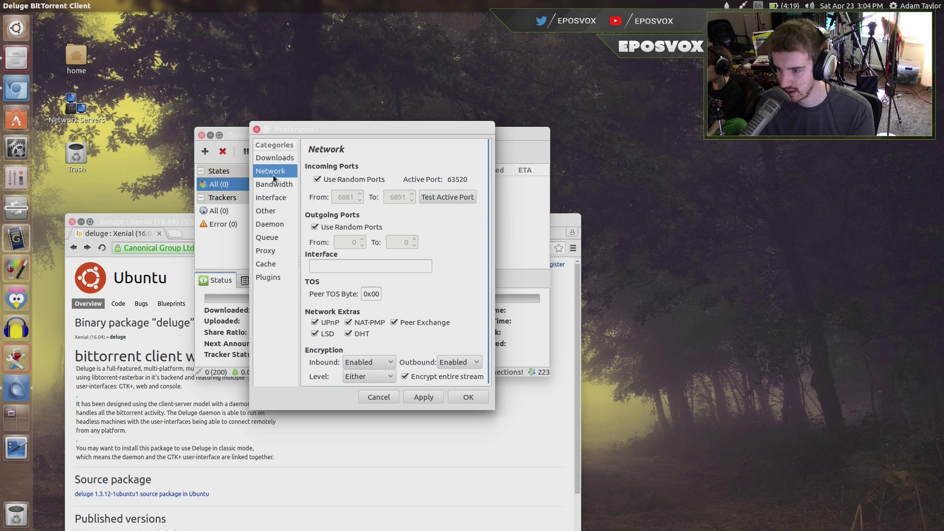
left_click(395, 398)
left_click(201, 136)
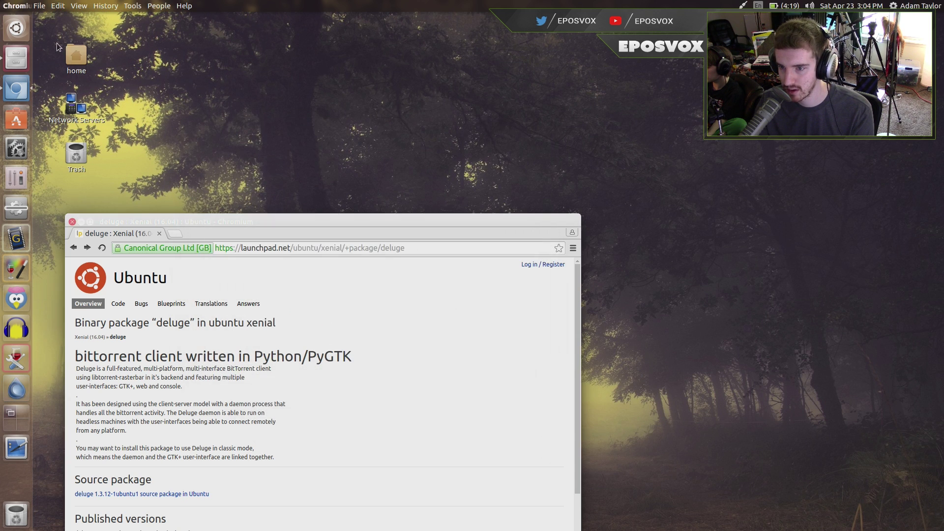
Show the Downloads folder from the home folder and move the window left.
double_click(77, 55)
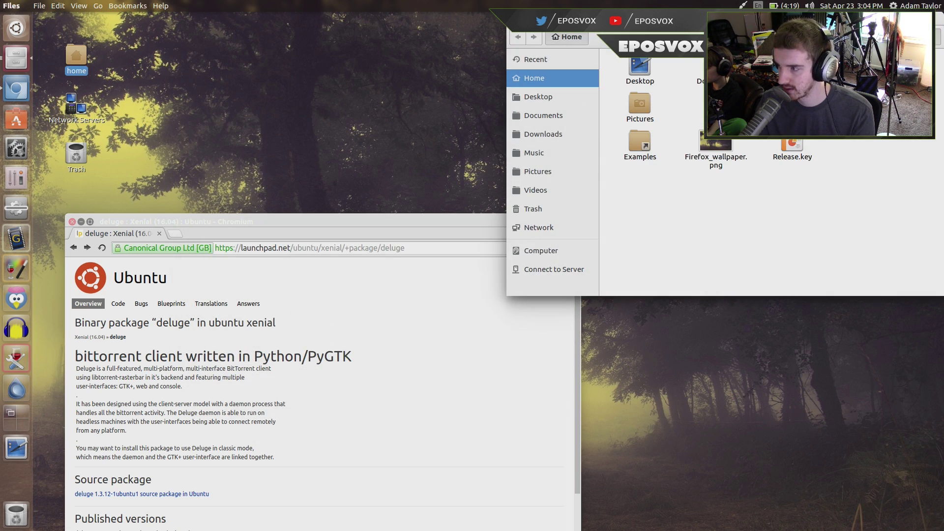
left_click(542, 134)
left_click_drag(614, 20, 165, 64)
Set Deluge as default for linuxmint-17.3-cinnamon-64bit.iso.torrent, then open the torrent with it.
right_click(420, 167)
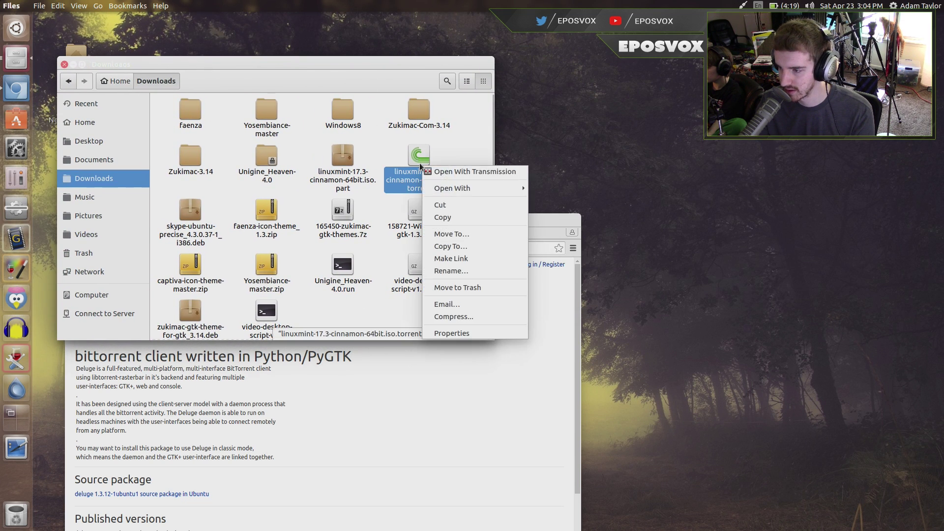
left_click(469, 333)
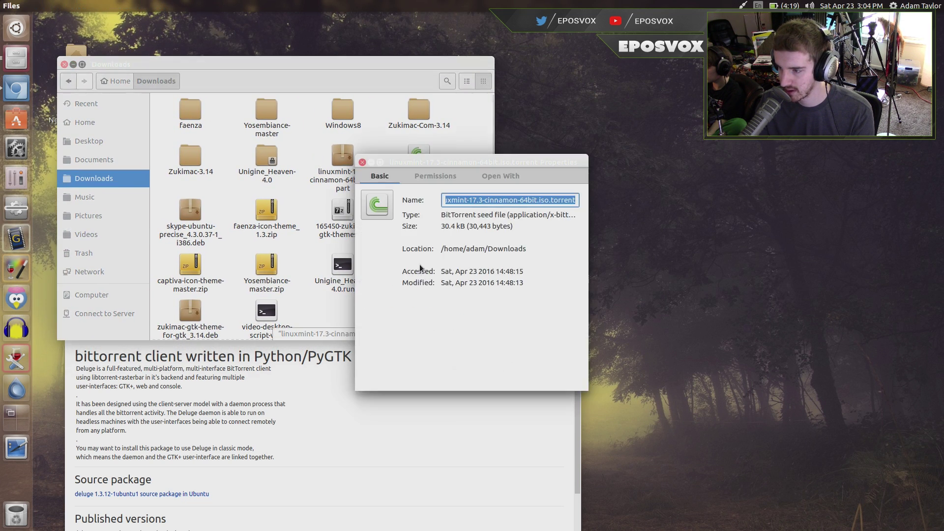
left_click(435, 176)
left_click(500, 175)
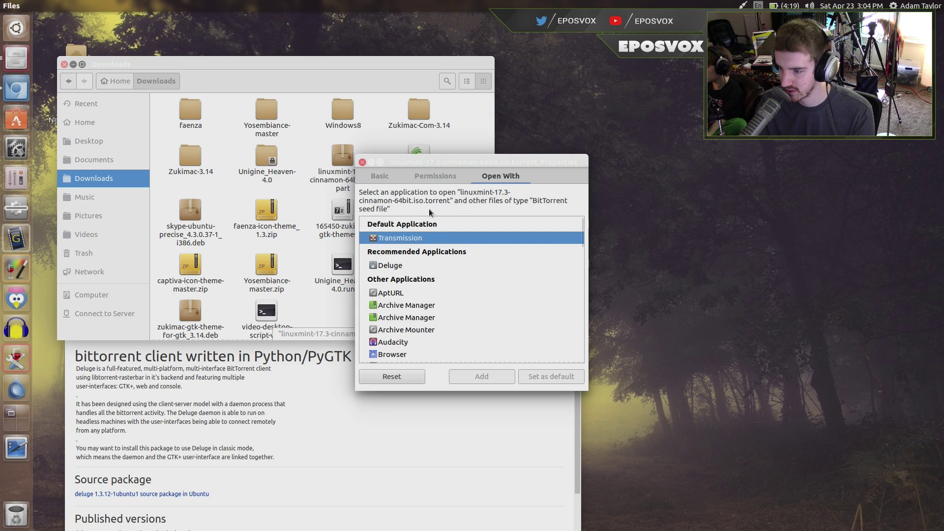
left_click(403, 264)
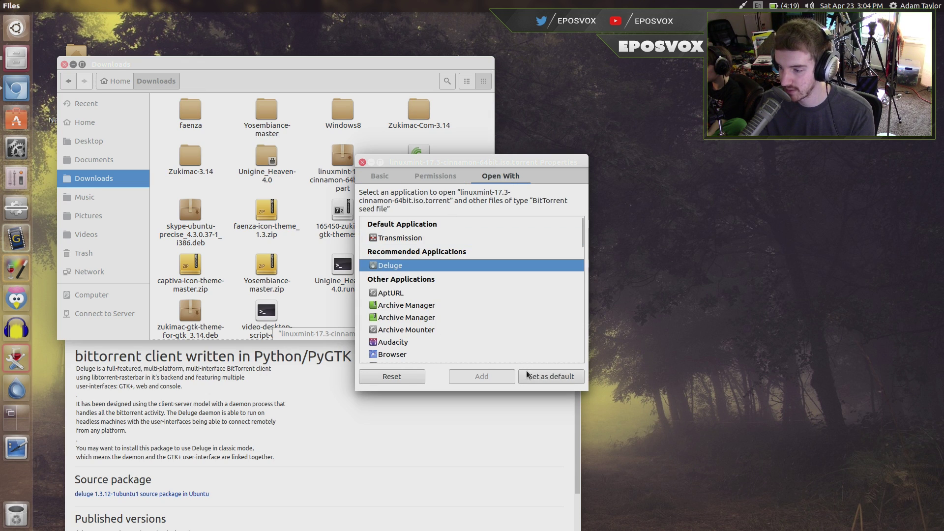
left_click(537, 378)
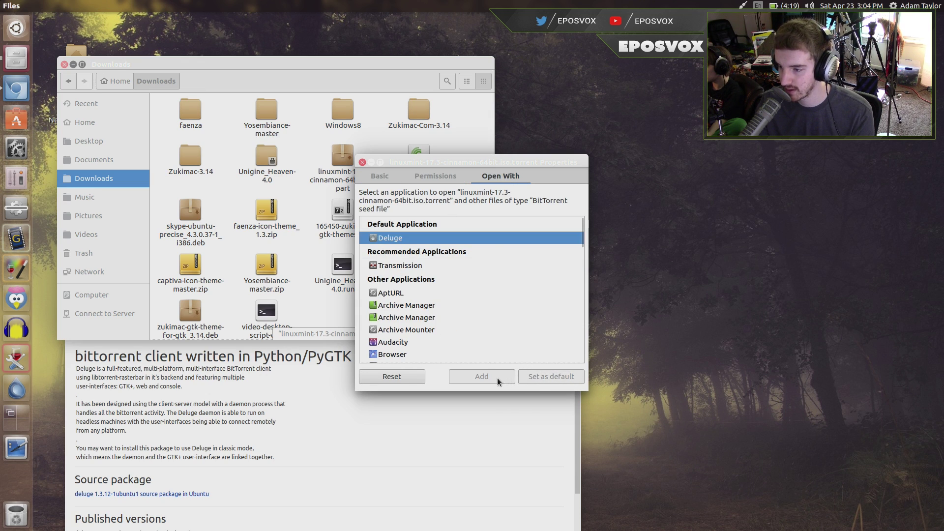
left_click(362, 161)
double_click(417, 160)
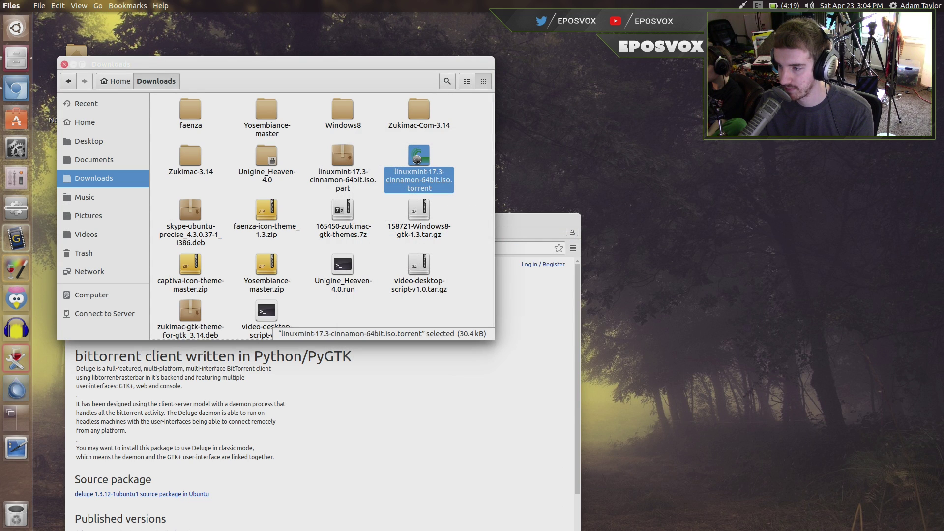
Add the Linux Mint torrent, widen and reposition Deluge, and close the Downloads window.
left_click(480, 396)
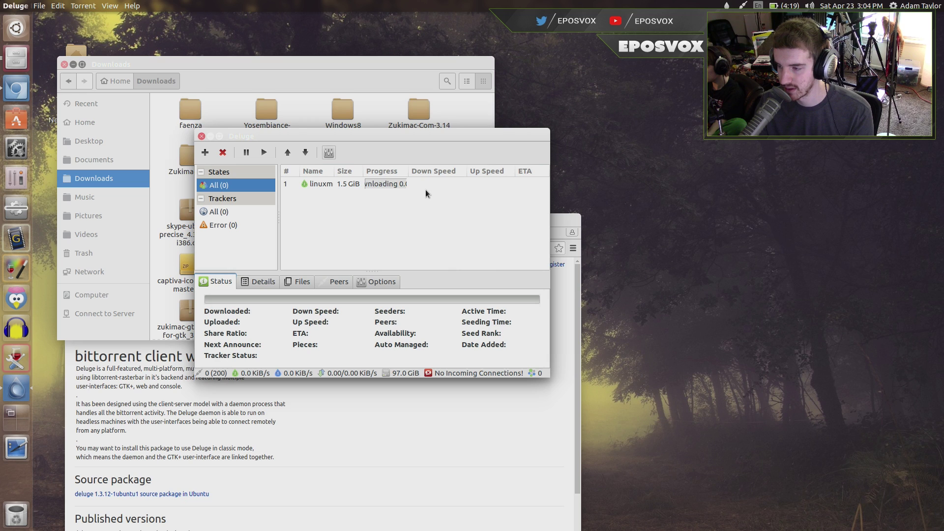
left_click_drag(548, 221, 881, 253)
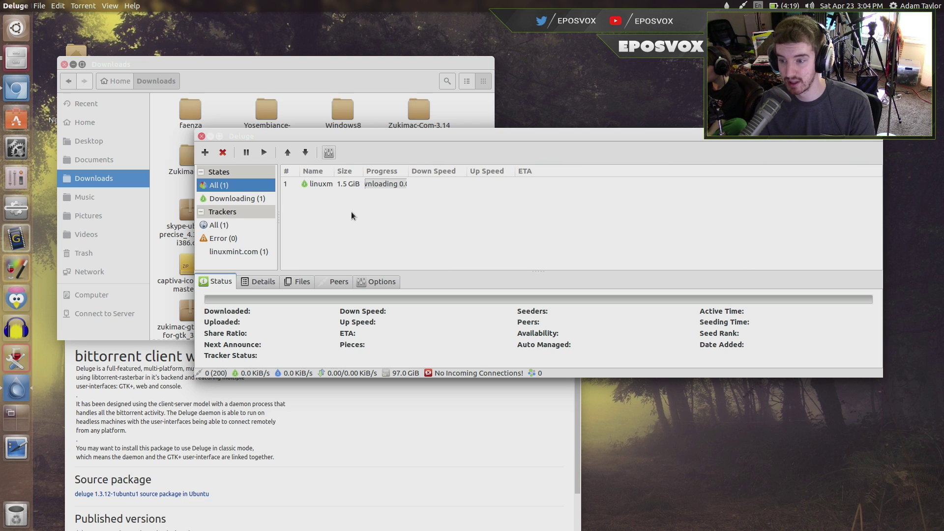
left_click_drag(259, 134, 130, 86)
left_click(64, 66)
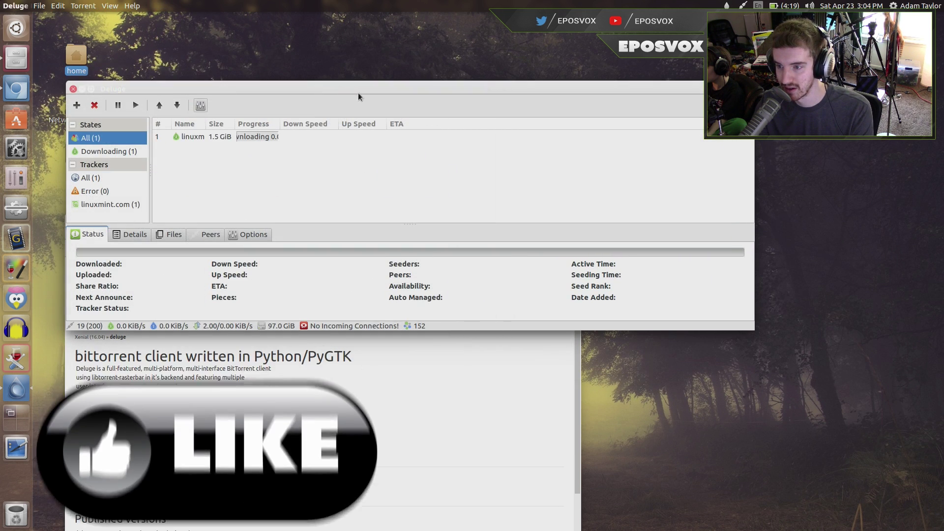
left_click_drag(330, 90, 462, 66)
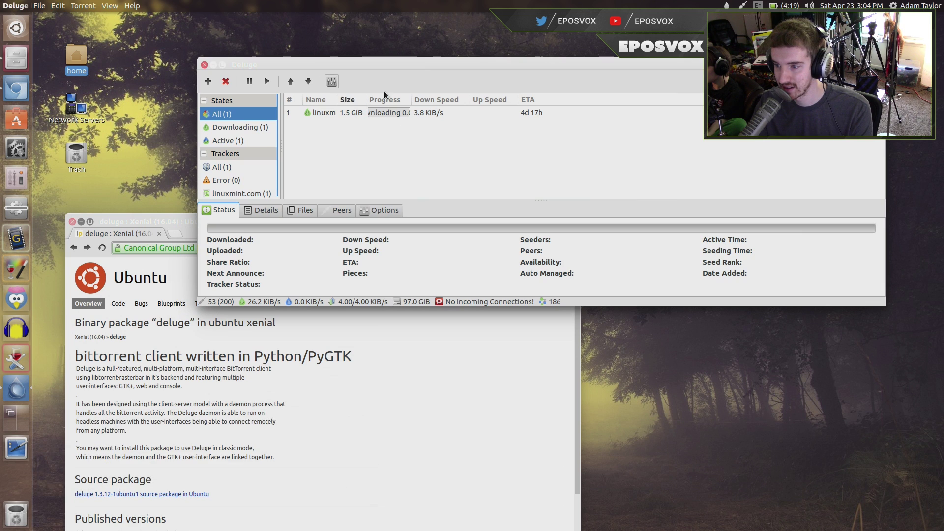